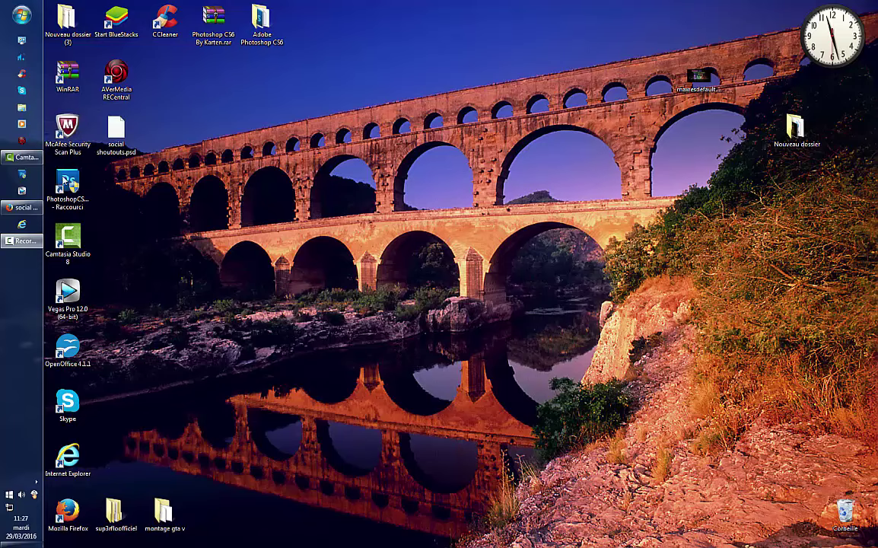
# Minimize the browser and move social shoutouts.psd to an open area in the middle of the desktop.
pyautogui.doubleClick(68, 182)
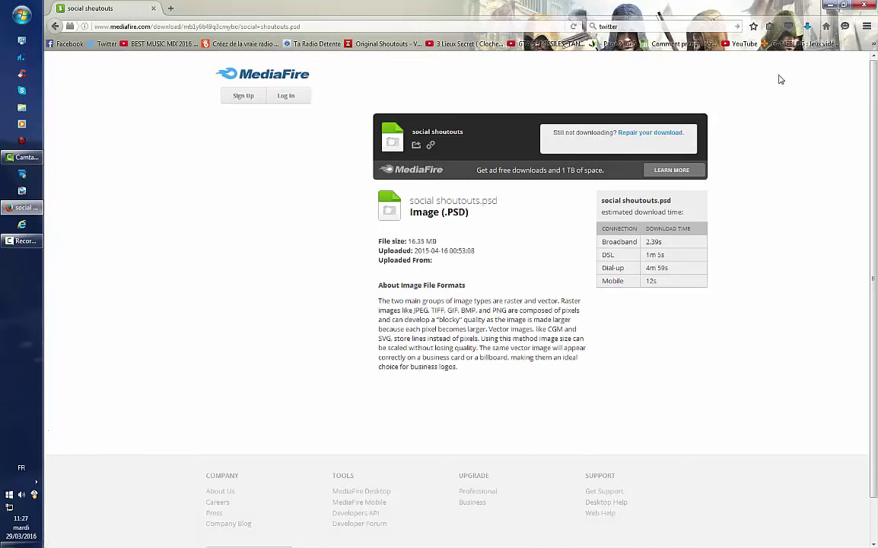
pyautogui.click(829, 4)
pyautogui.moveTo(115, 130); pyautogui.dragTo(359, 185)
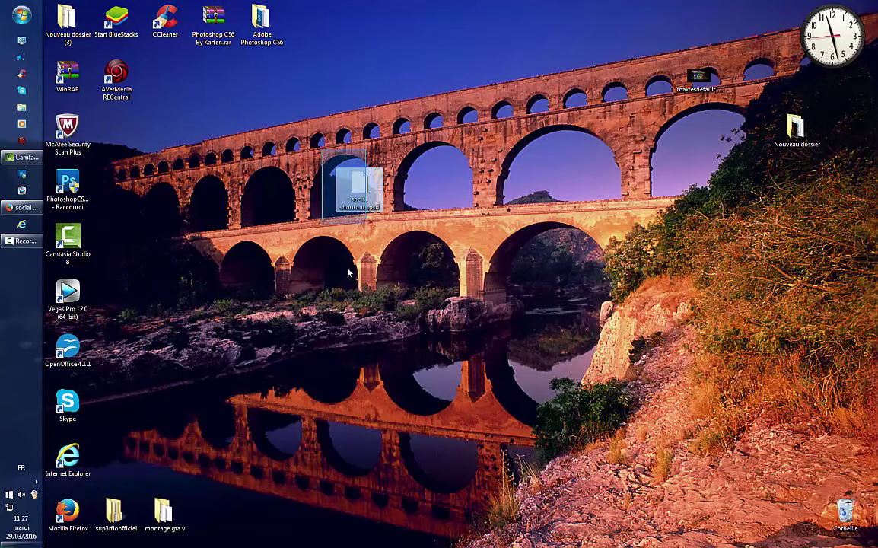
# Launch Photoshop CS6 from its desktop shortcut and dismiss the Windows colour scheme prompt.
pyautogui.click(76, 187)
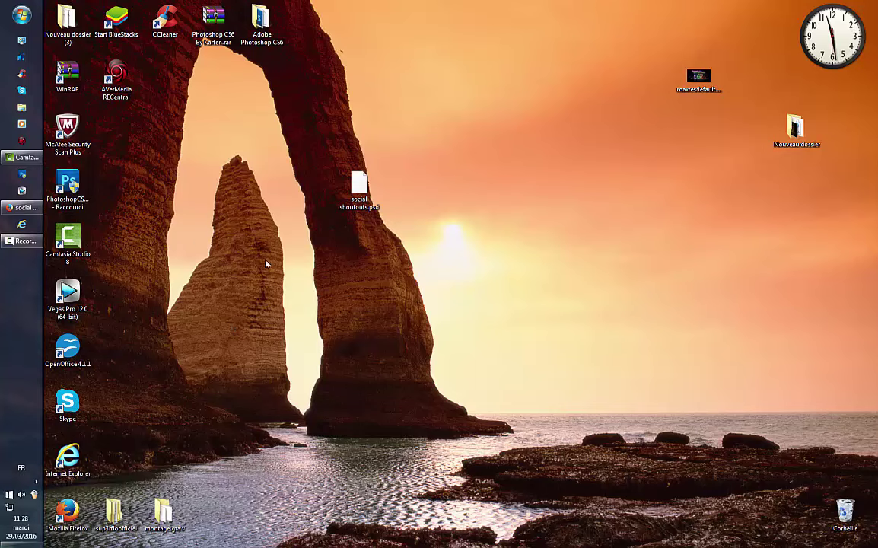
pyautogui.moveTo(314, 207); pyautogui.dragTo(394, 176)
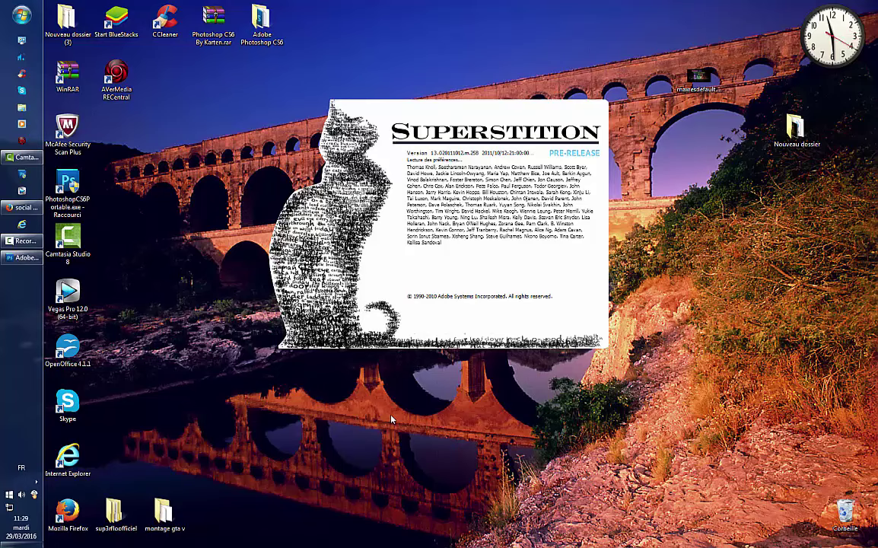
pyautogui.click(10, 243)
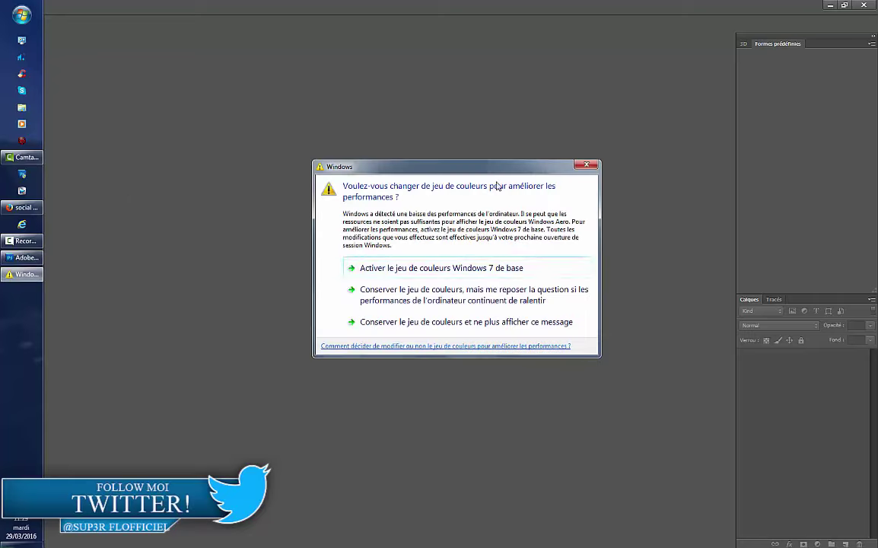
pyautogui.click(587, 165)
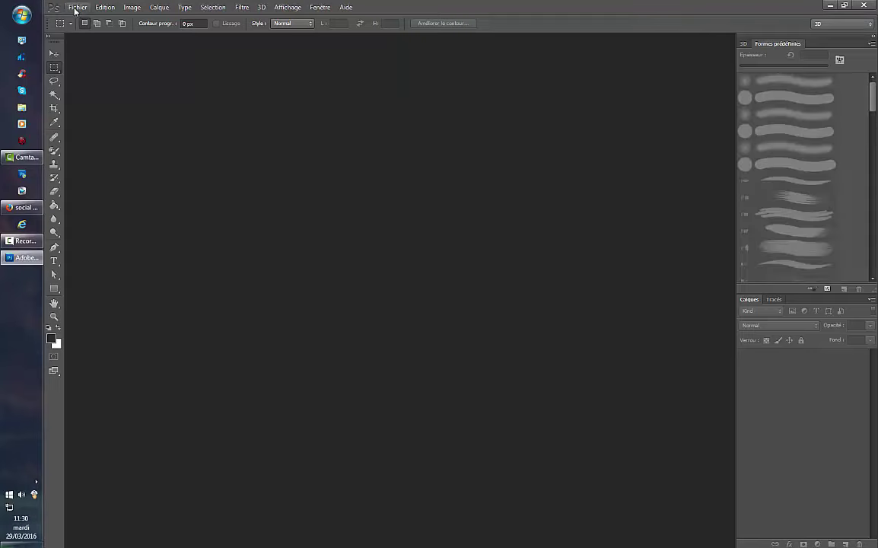
# Open social shoutouts.psd from the Bureau folder, keeping its layers and accepting the missing-font notice.
pyautogui.click(76, 9)
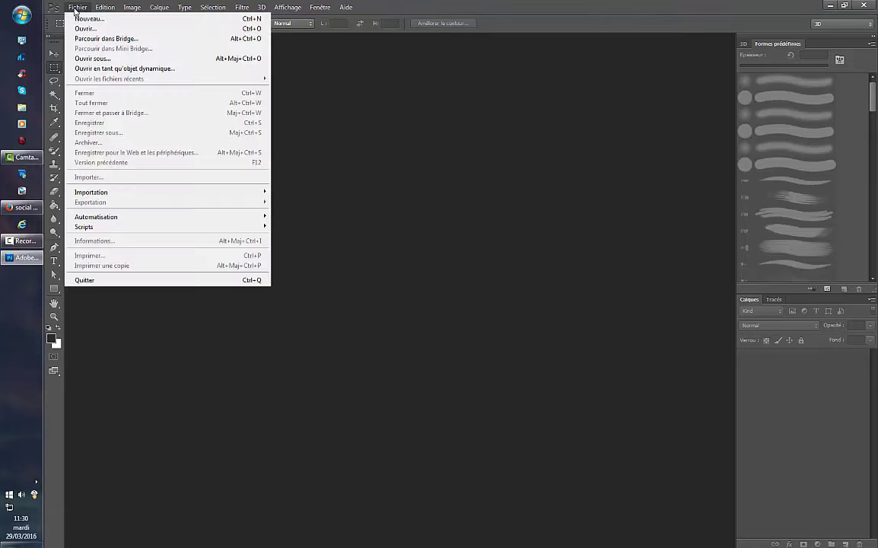
pyautogui.click(87, 31)
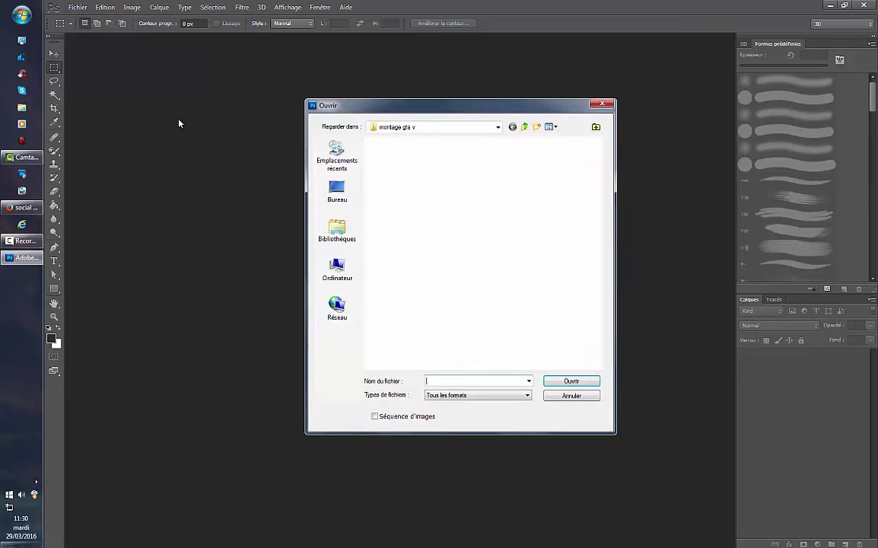
pyautogui.click(350, 196)
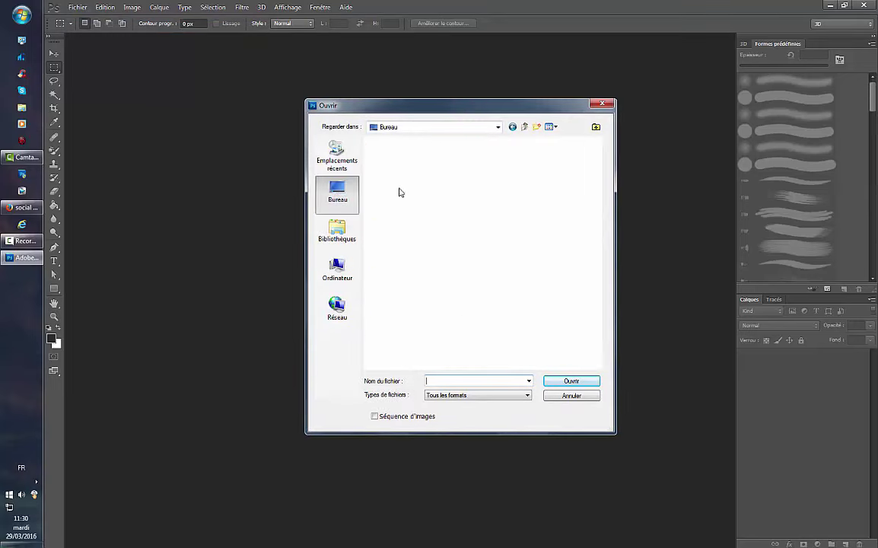
pyautogui.moveTo(603, 207); pyautogui.dragTo(597, 327)
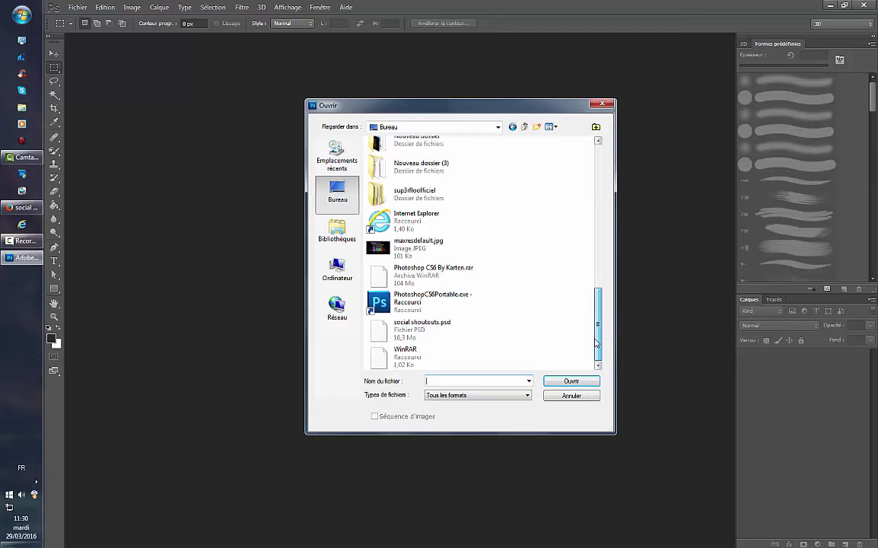
pyautogui.doubleClick(421, 324)
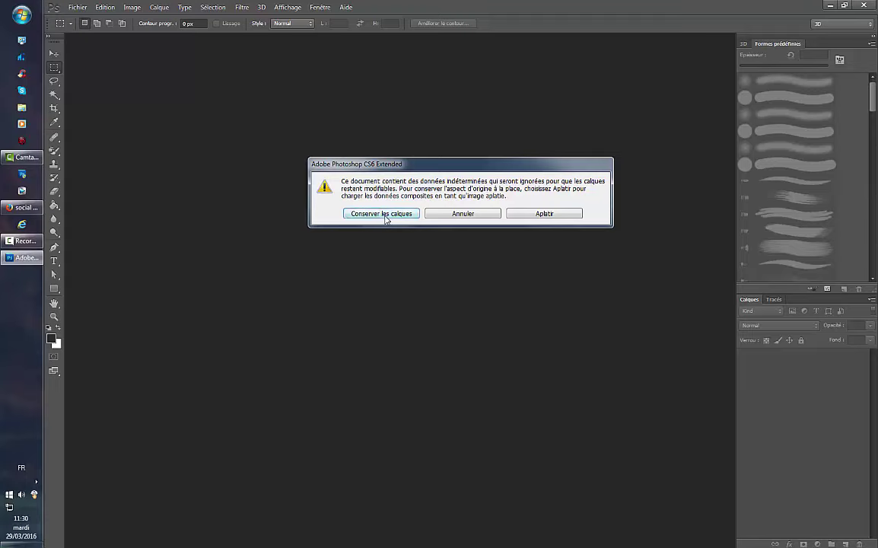
pyautogui.click(383, 215)
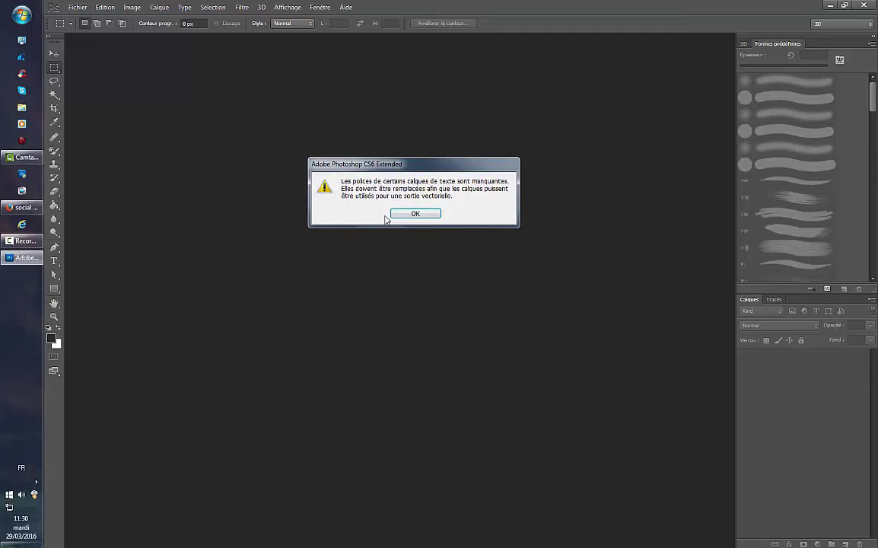
pyautogui.click(395, 216)
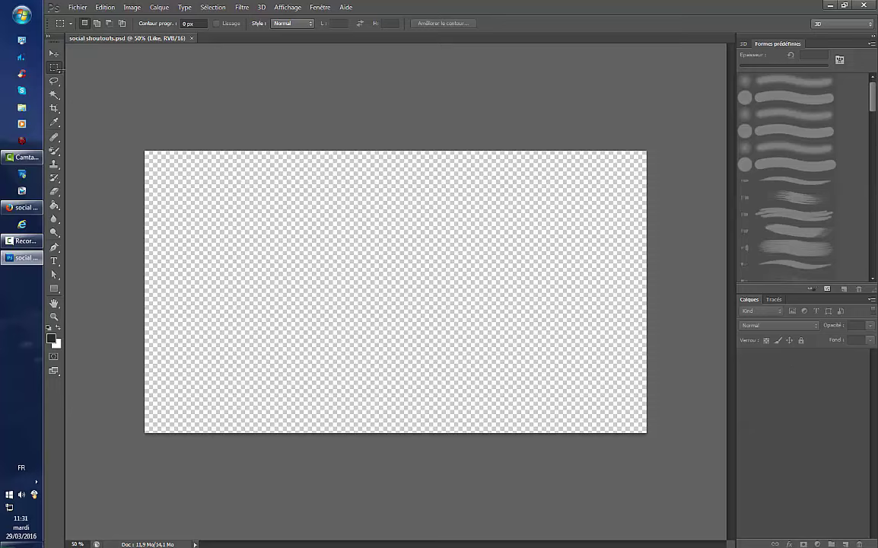
# Move the Like group fully onto the canvas, up and to the right of its original place.
pyautogui.click(54, 53)
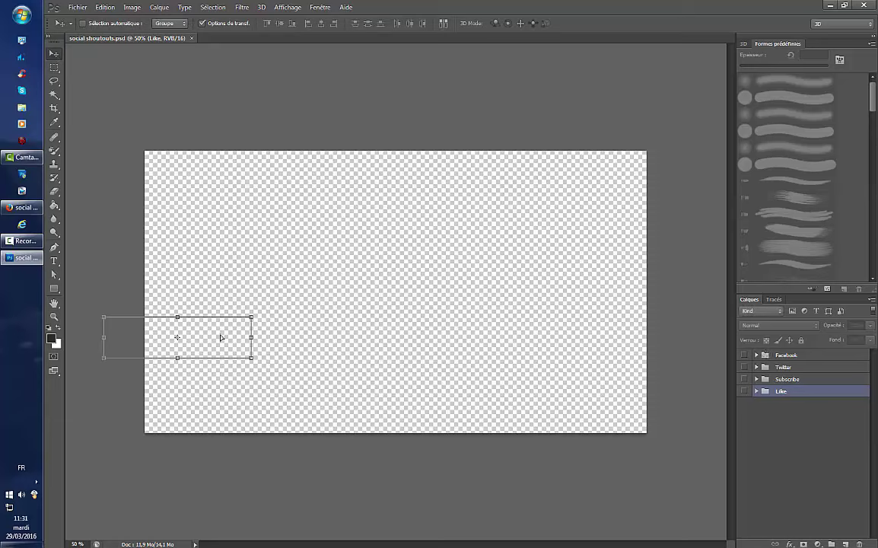
pyautogui.moveTo(221, 337)
pyautogui.mouseDown()
pyautogui.moveTo(227, 333)
pyautogui.moveTo(213, 348)
pyautogui.mouseUp()
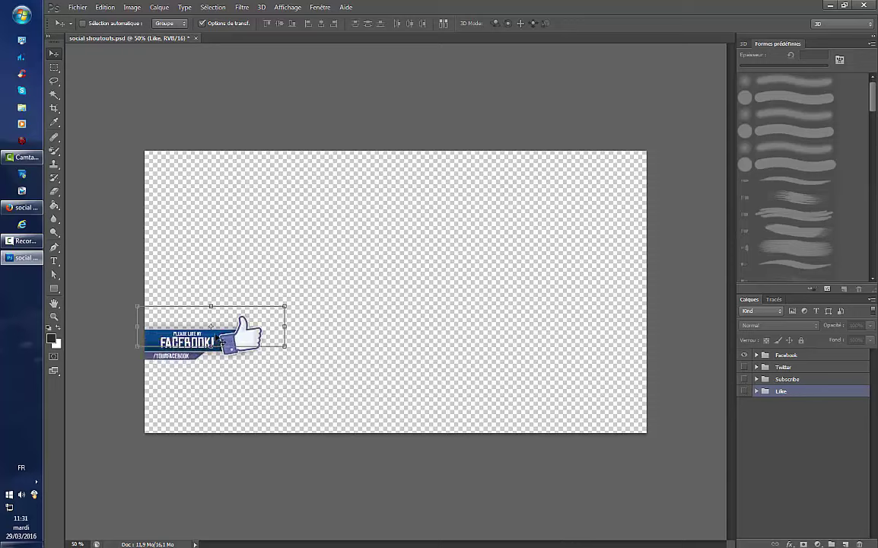
pyautogui.moveTo(195, 304); pyautogui.dragTo(222, 304)
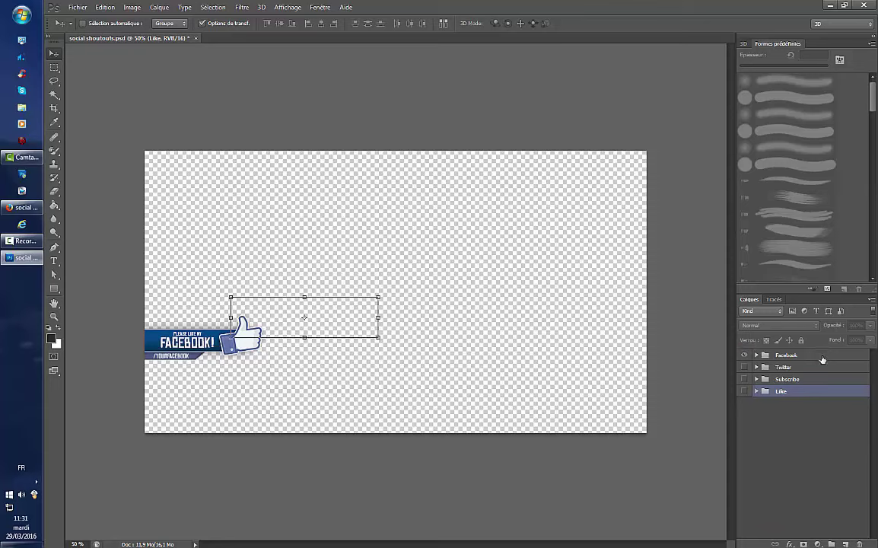
# Move the Facebook banner to the middle of the canvas and make the Twitter and Subscribe groups visible.
pyautogui.click(822, 356)
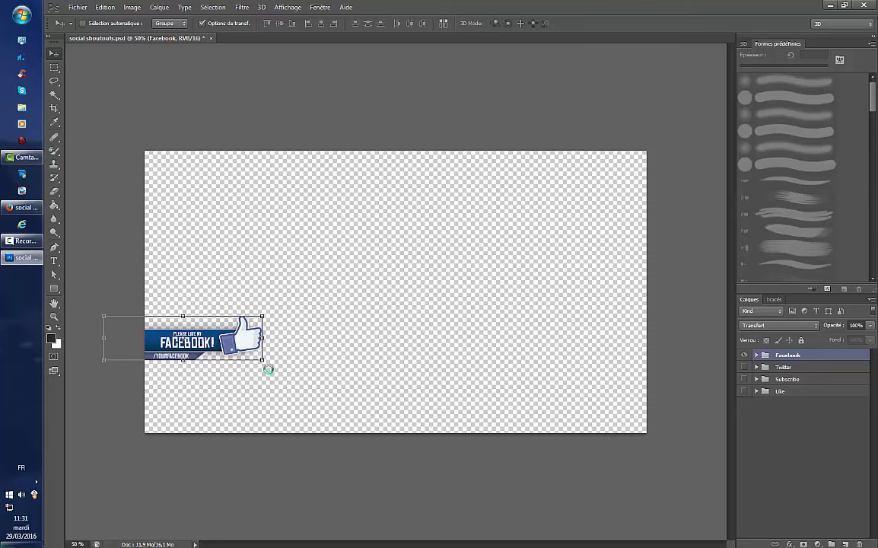
pyautogui.moveTo(259, 313); pyautogui.dragTo(523, 280)
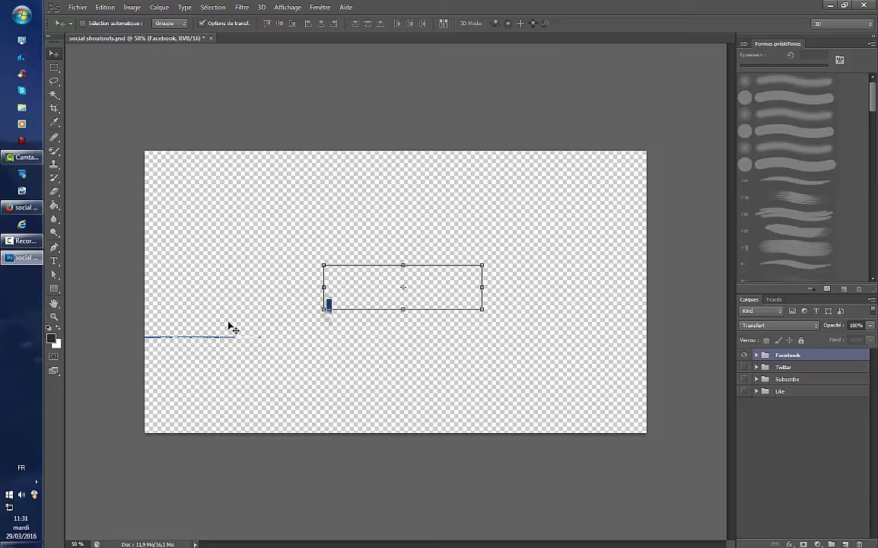
pyautogui.click(743, 367)
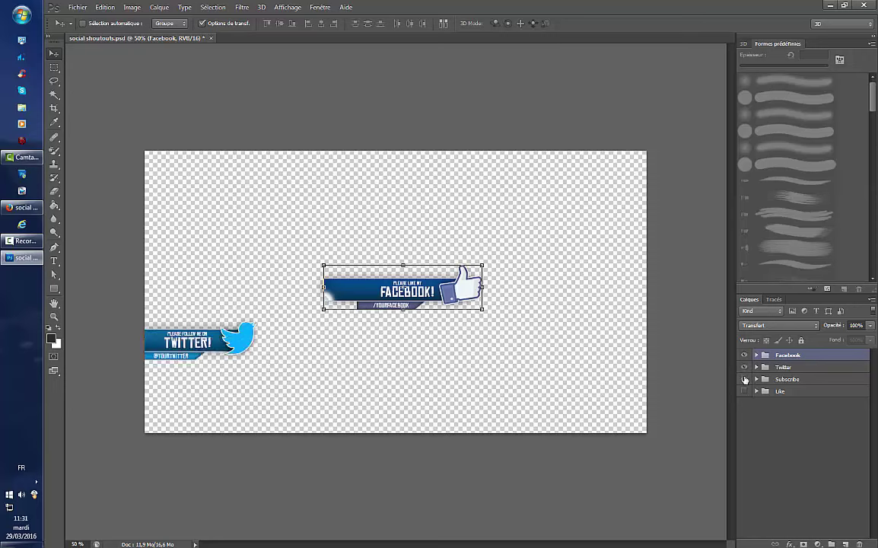
pyautogui.click(744, 378)
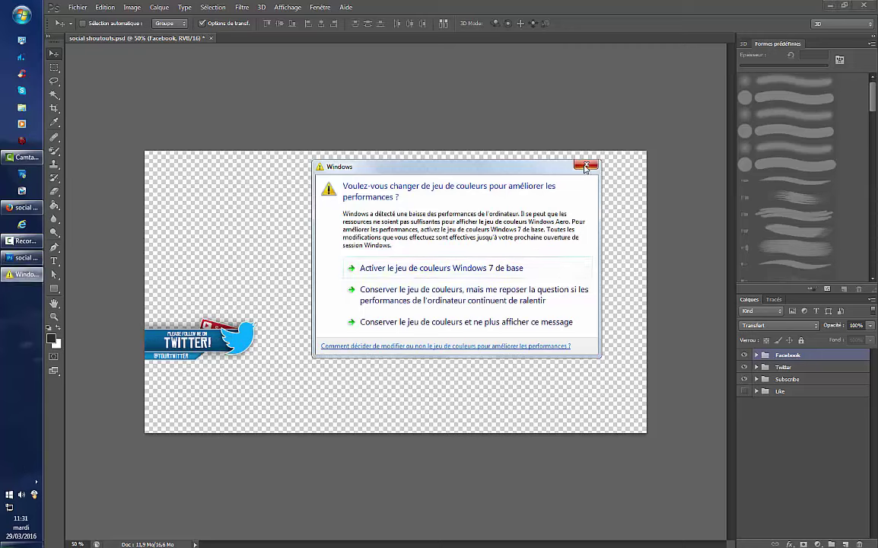
pyautogui.click(506, 322)
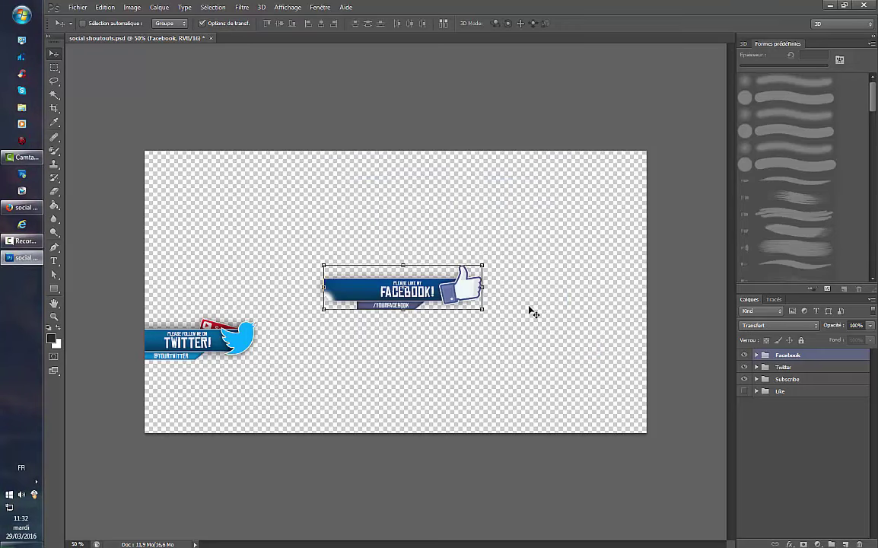
# Rotate the Subscribe banner to about -34.95°, using existing pixel data for its missing fonts.
pyautogui.click(829, 380)
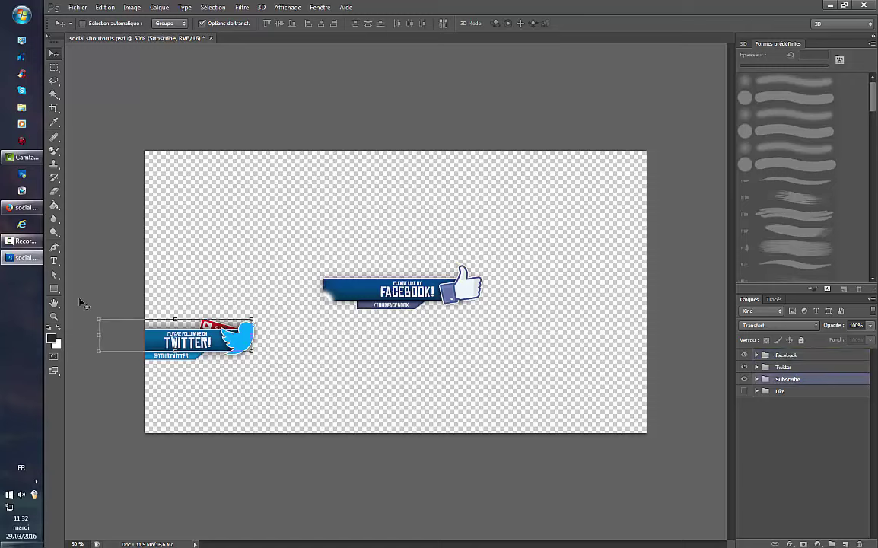
pyautogui.click(225, 248)
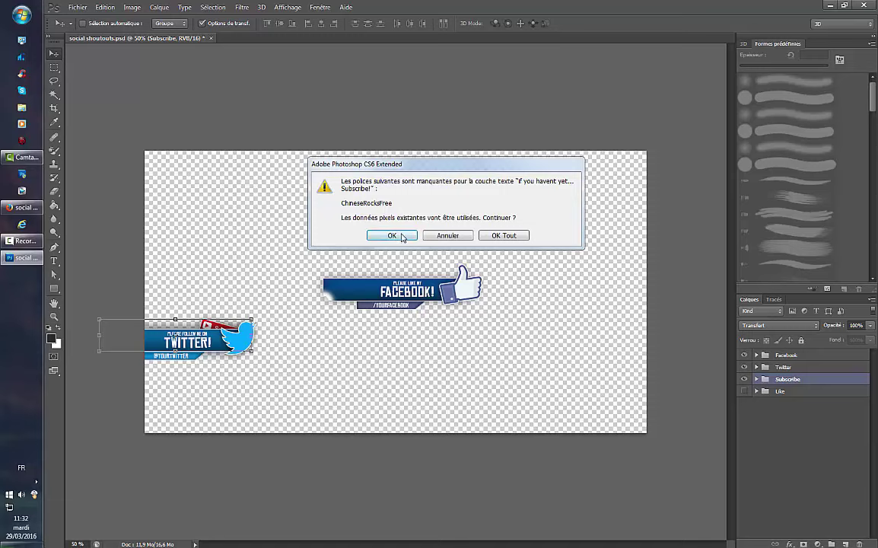
pyautogui.click(502, 236)
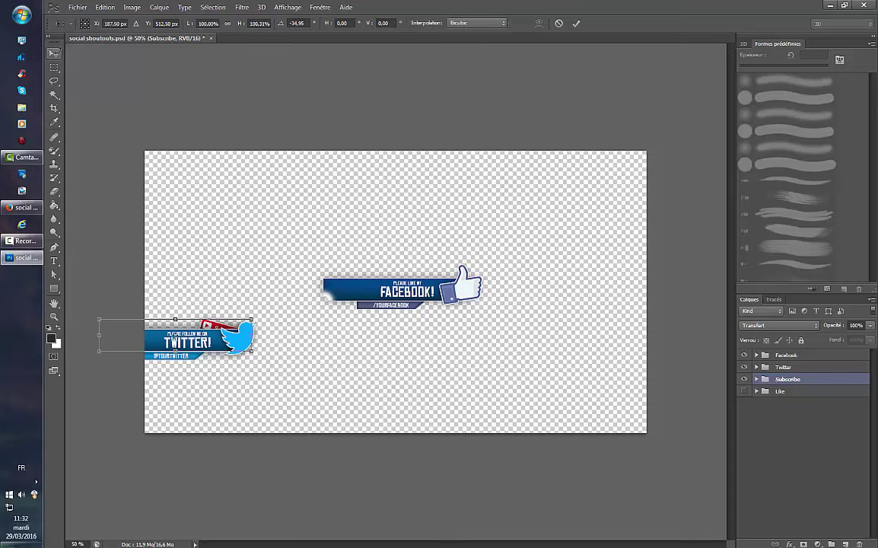
pyautogui.click(54, 54)
pyautogui.click(366, 208)
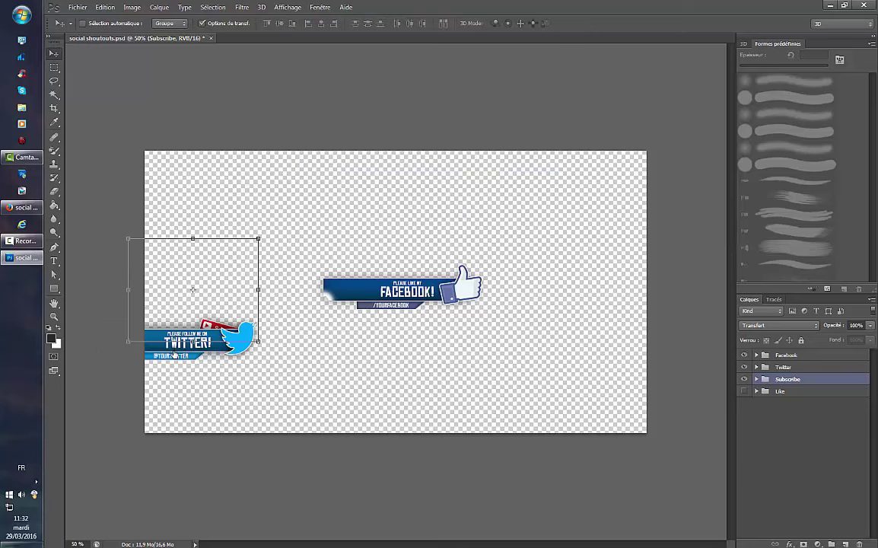
pyautogui.press('h')
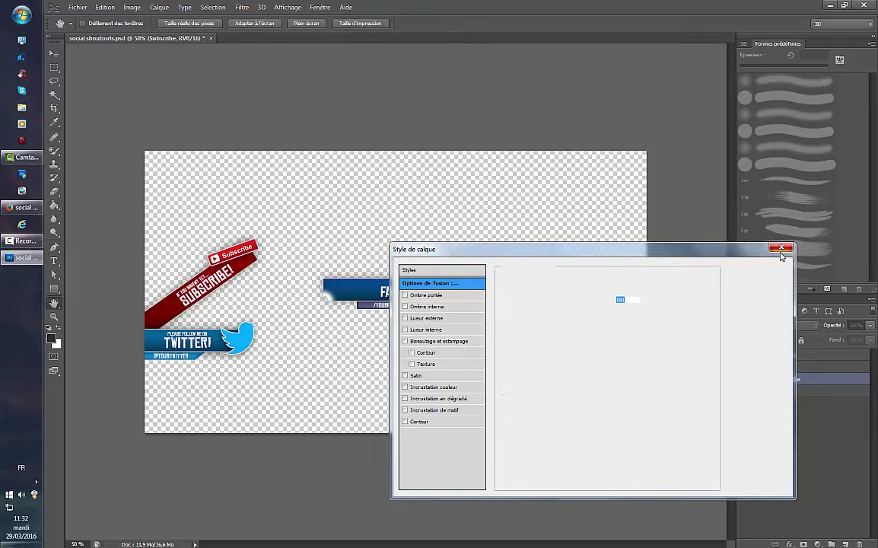
pyautogui.click(781, 249)
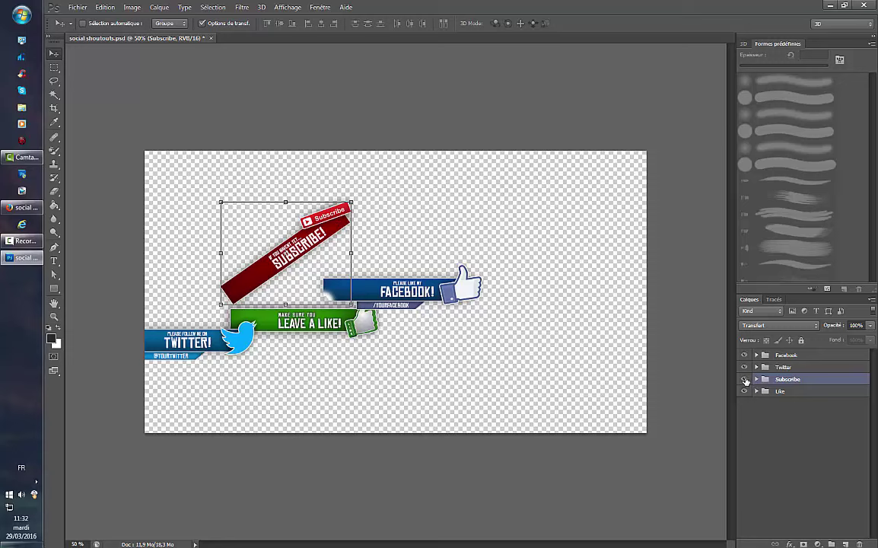
# Hide the Facebook, Twitter and Subscribe groups and select the Like group.
pyautogui.moveTo(744, 379); pyautogui.dragTo(744, 353)
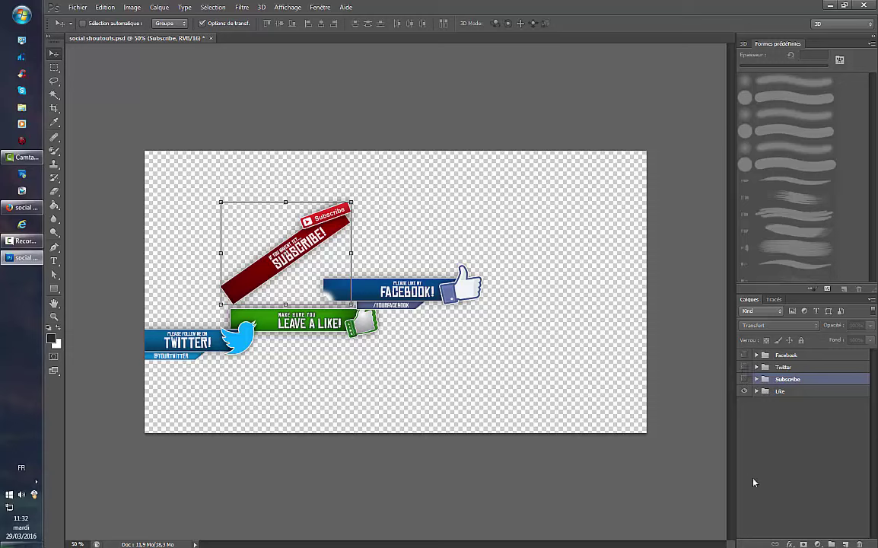
pyautogui.click(800, 392)
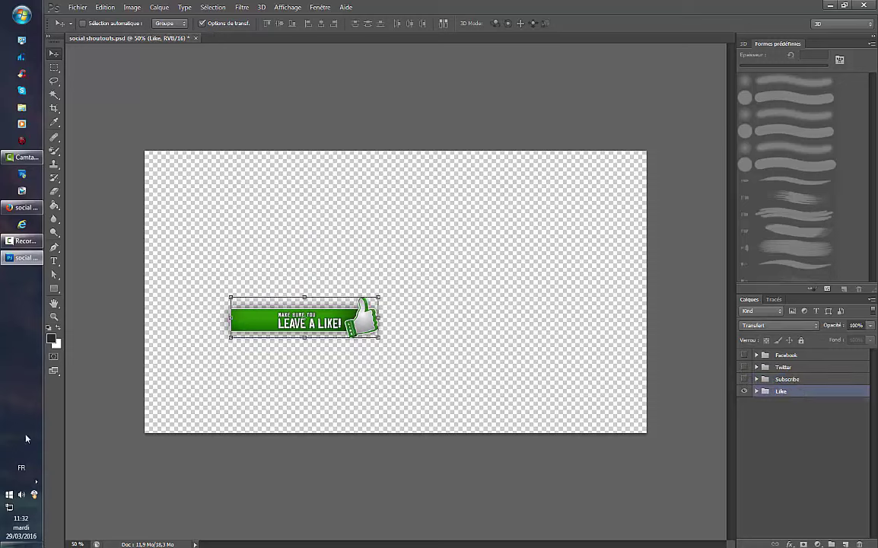
# Replace the Like banner's text with "LIKE MA VIDEO", accepting the font substitution.
pyautogui.click(54, 261)
pyautogui.click(308, 316)
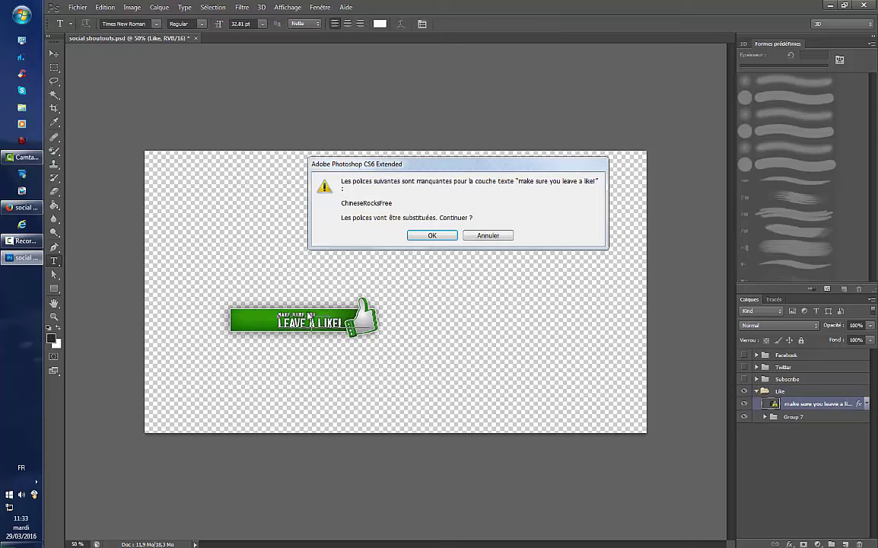
pyautogui.click(419, 238)
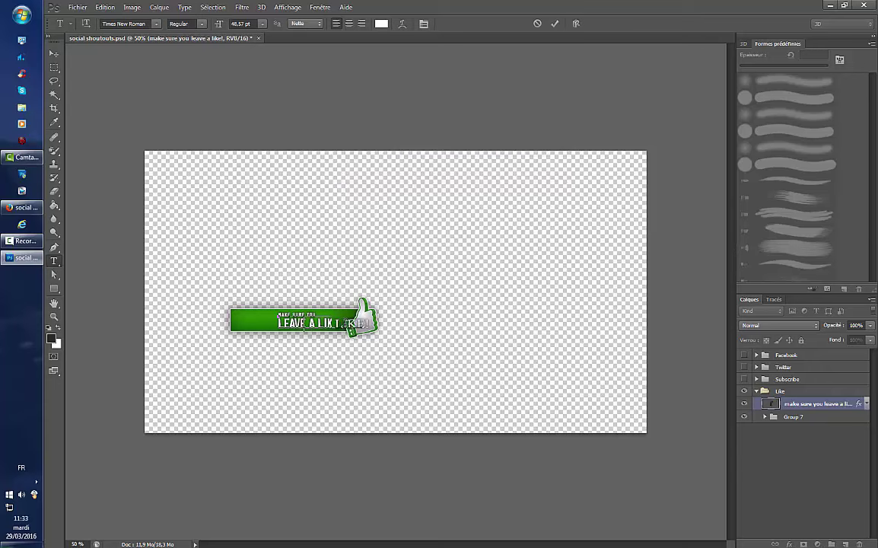
pyautogui.moveTo(351, 324); pyautogui.dragTo(327, 323)
pyautogui.click(327, 323)
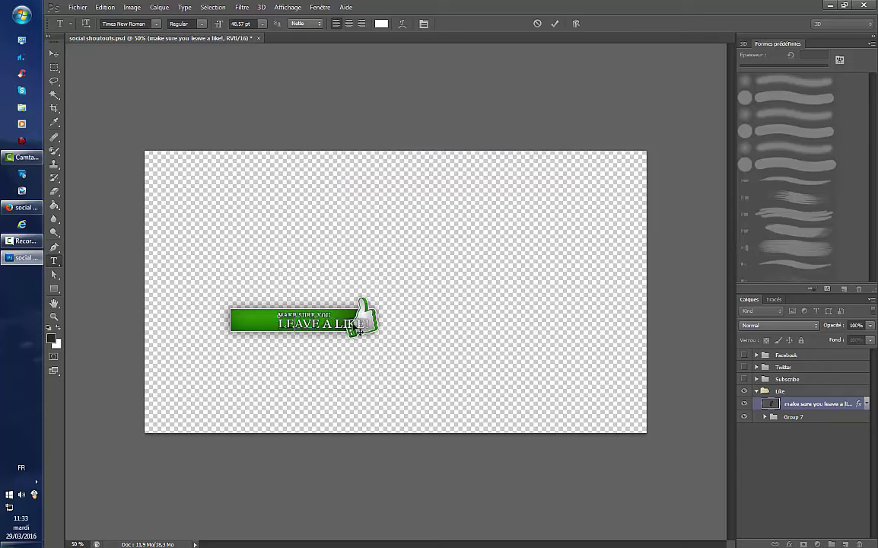
pyautogui.press('BackSpace')
pyautogui.press('BackSpace')
pyautogui.press('BackSpace')
pyautogui.press('BackSpace')
pyautogui.press('BackSpace')
pyautogui.press('BackSpace')
pyautogui.press('BackSpace')
pyautogui.press('BackSpace')
pyautogui.press('BackSpace')
pyautogui.press('BackSpace')
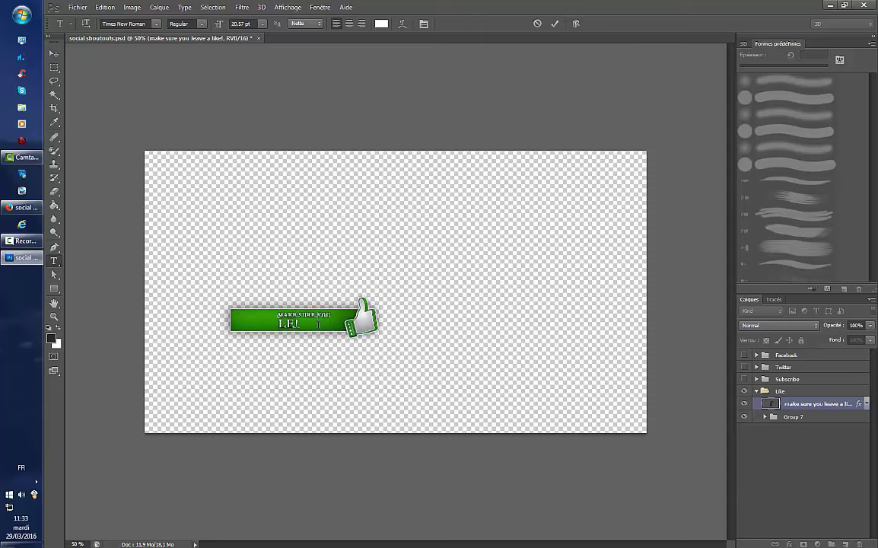
pyautogui.press('BackSpace')
pyautogui.press('BackSpace')
pyautogui.press('BackSpace')
pyautogui.press('BackSpace')
pyautogui.press('BackSpace')
pyautogui.press('BackSpace')
pyautogui.press('BackSpace')
pyautogui.press('BackSpace')
pyautogui.press('BackSpace')
pyautogui.press('BackSpace')
pyautogui.press('BackSpace')
pyautogui.press('BackSpace')
pyautogui.press('BackSpace')
pyautogui.press('BackSpace')
pyautogui.press('BackSpace')
pyautogui.press('BackSpace')
pyautogui.press('BackSpace')
pyautogui.write('LIKE MA VIDEO')
# Enlarge the LIKE MA VIDÉO text to 39.19 pt and reposition it so it fits inside the green banner.
pyautogui.hotkey('ctrl', 'a')
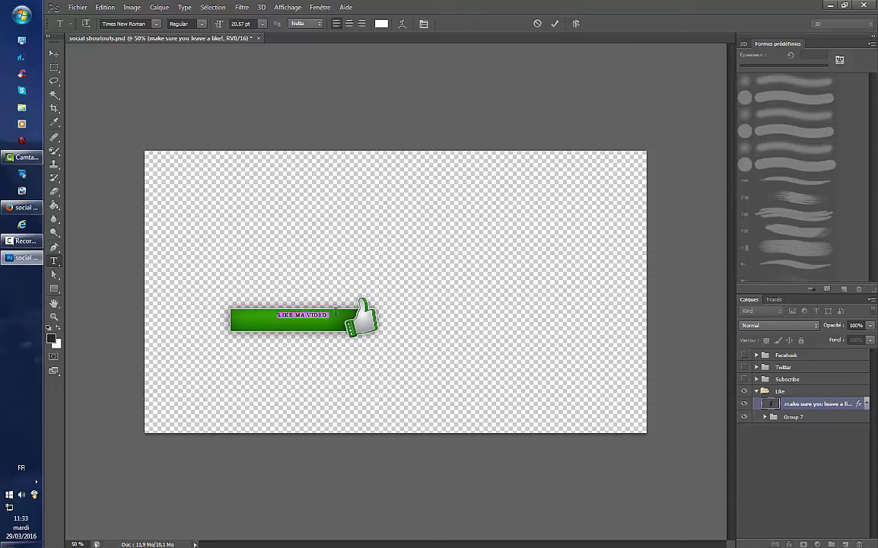
pyautogui.click(248, 24)
pyautogui.press('Up')
pyautogui.press('Up')
pyautogui.press('Up')
pyautogui.press('Up')
pyautogui.press('Up')
pyautogui.press('Up')
pyautogui.press('Up')
pyautogui.press('Up')
pyautogui.press('Up')
pyautogui.press('Up')
pyautogui.press('Up')
pyautogui.press('Up')
pyautogui.press('Up')
pyautogui.press('Up')
pyautogui.press('Up')
pyautogui.press('Up')
pyautogui.press('Up')
pyautogui.press('Up')
pyautogui.press('Up')
pyautogui.press('Up')
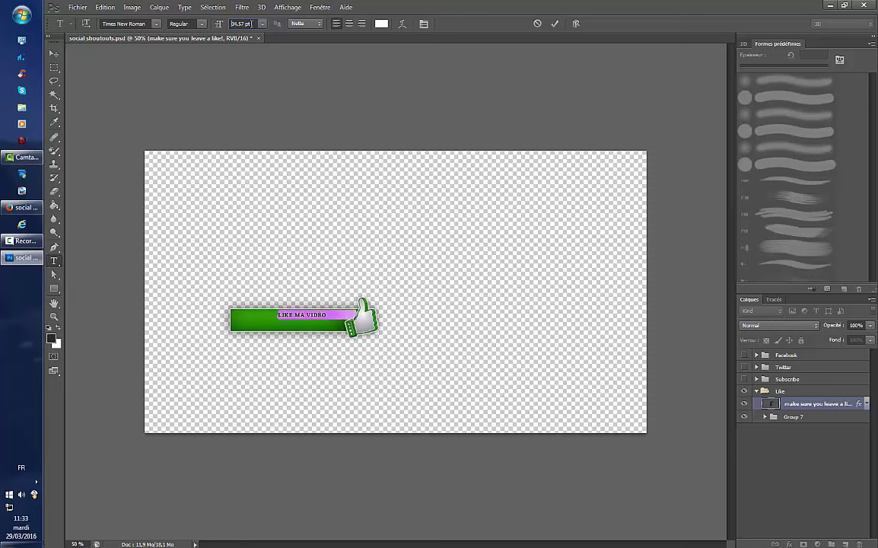
pyautogui.moveTo(259, 340); pyautogui.dragTo(228, 333)
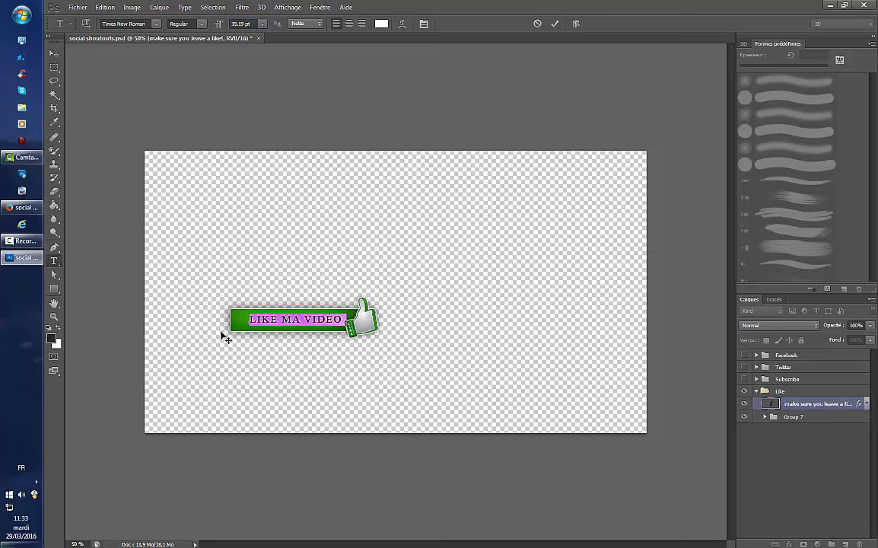
pyautogui.click(53, 54)
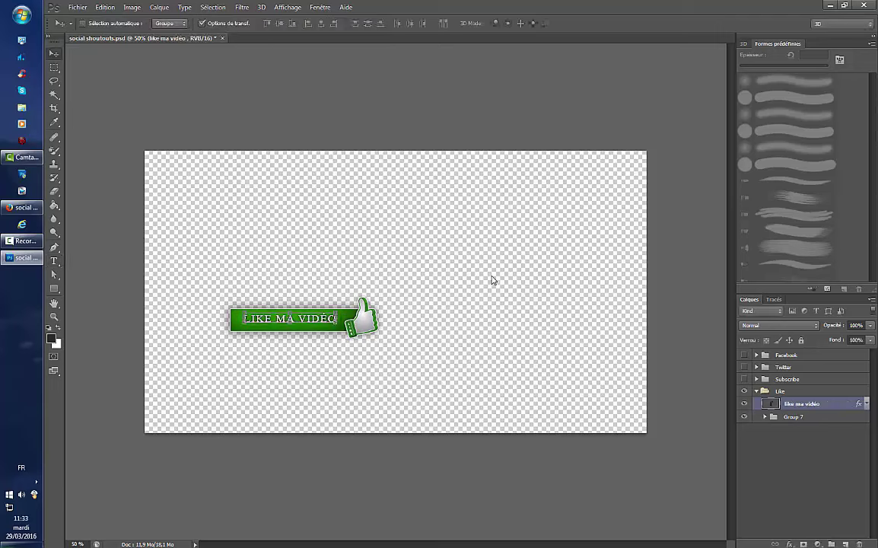
# Export the canvas for the web as a transparent PNG-24 named social-shoutouts.png on the desktop (Bureau).
pyautogui.click(812, 382)
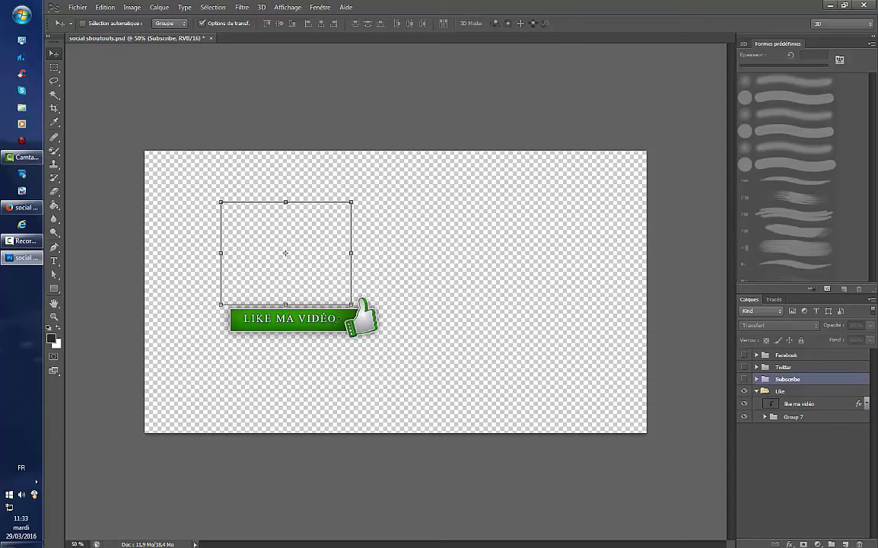
pyautogui.click(87, 6)
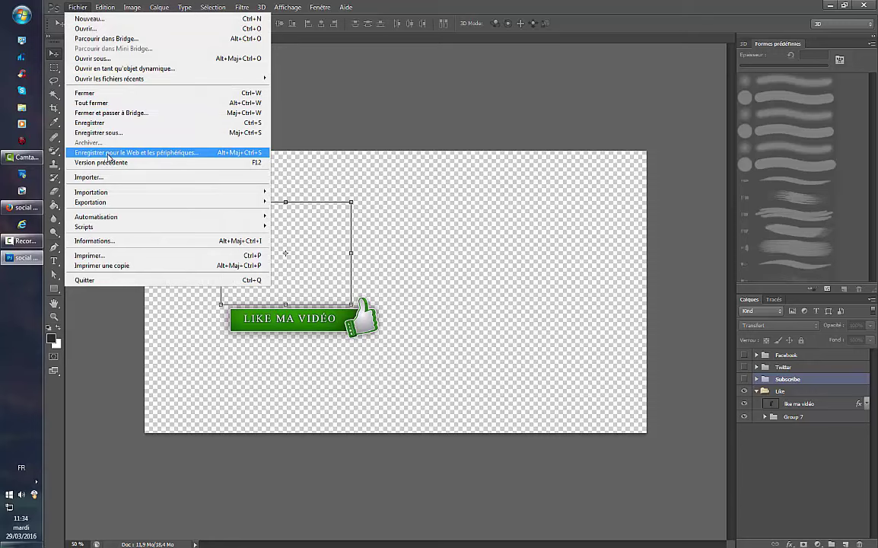
pyautogui.click(130, 155)
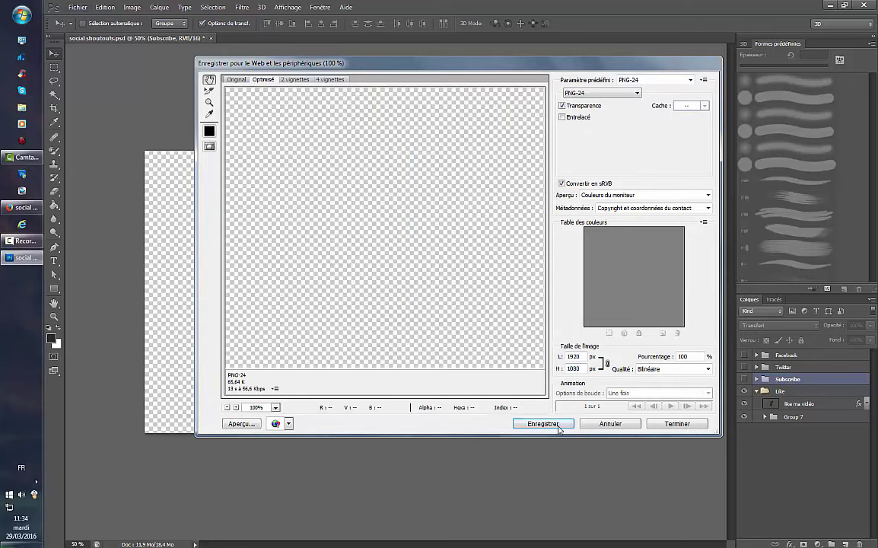
pyautogui.click(542, 424)
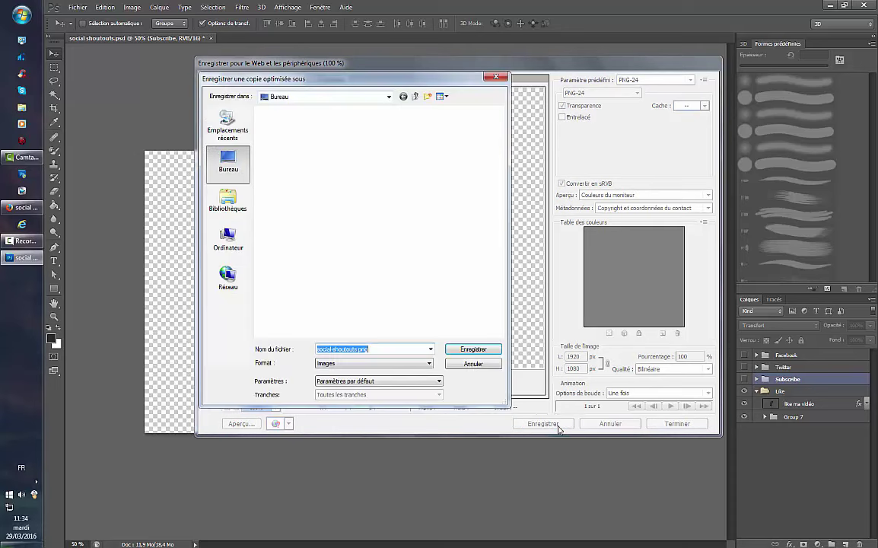
pyautogui.click(471, 349)
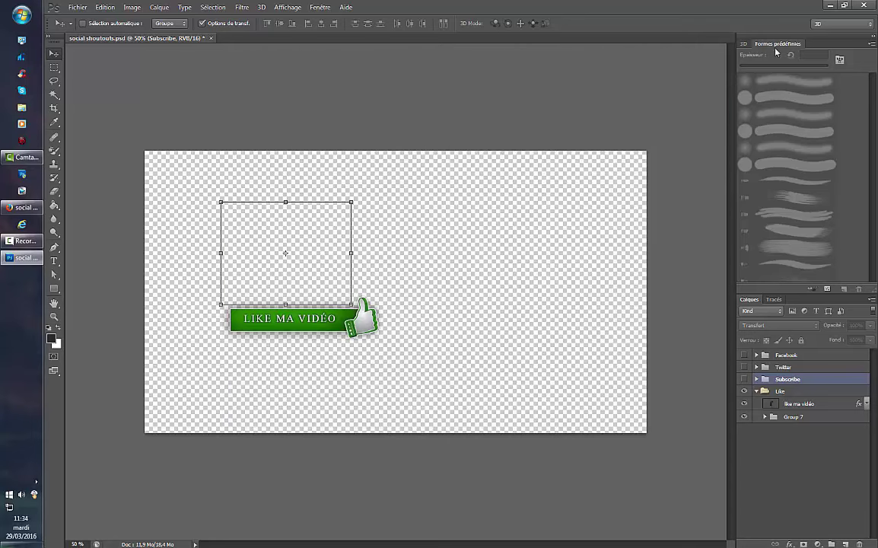
# Switch to the desktop and view the exported social-shoutouts.png in Windows Live Photo Gallery, closing the viewer when done.
pyautogui.click(828, 5)
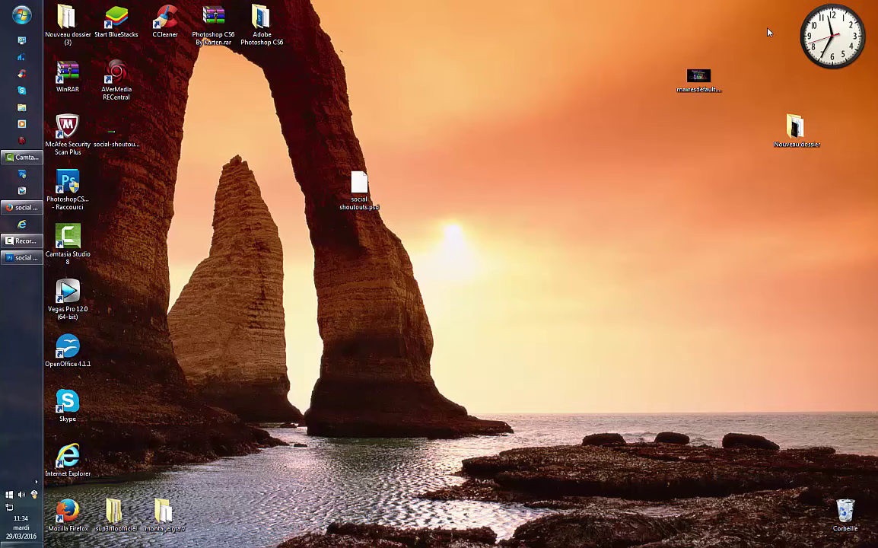
pyautogui.click(129, 143)
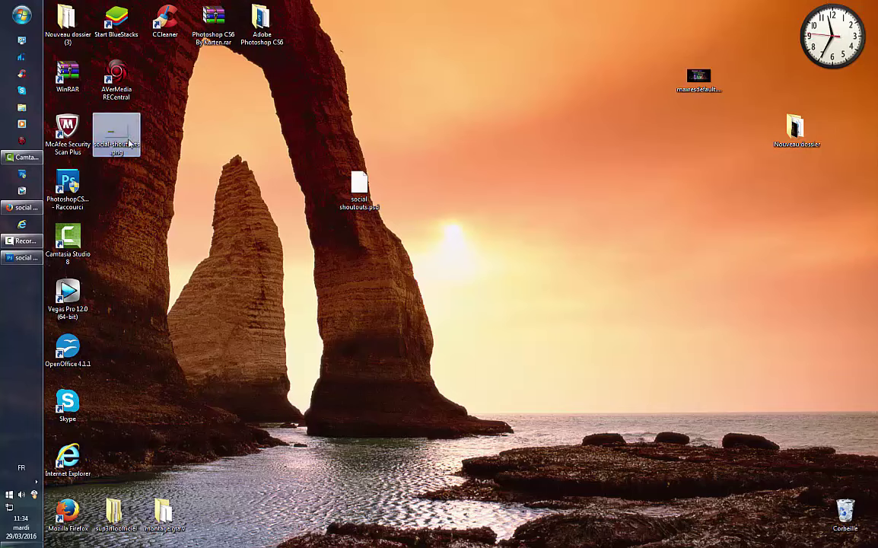
pyautogui.doubleClick(130, 143)
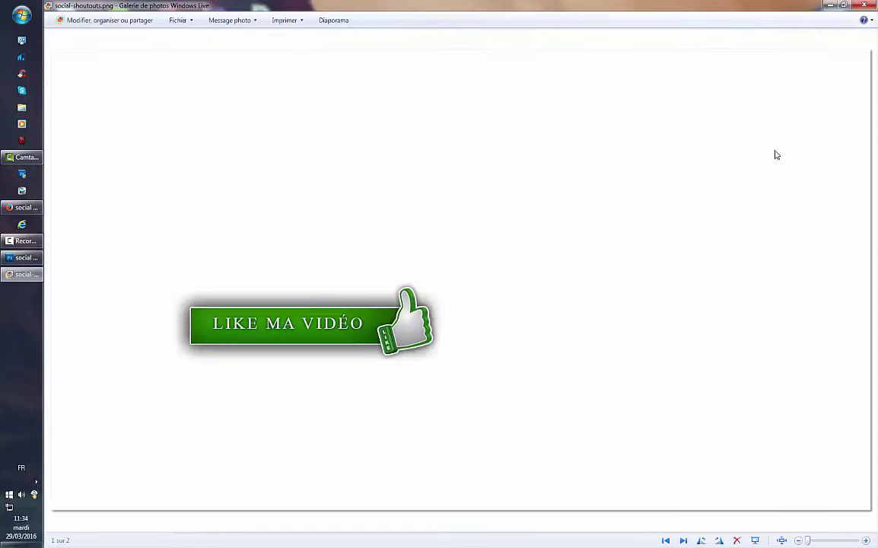
pyautogui.click(865, 6)
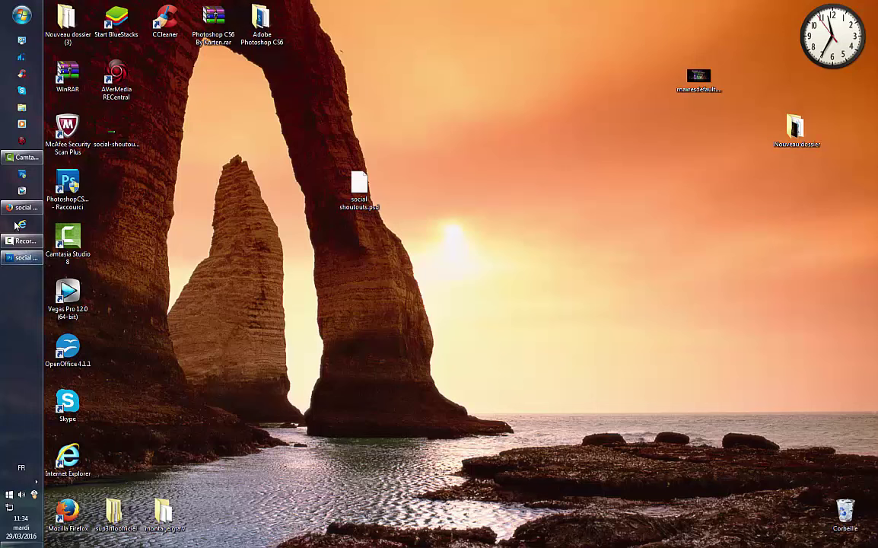
pyautogui.moveTo(10, 242)
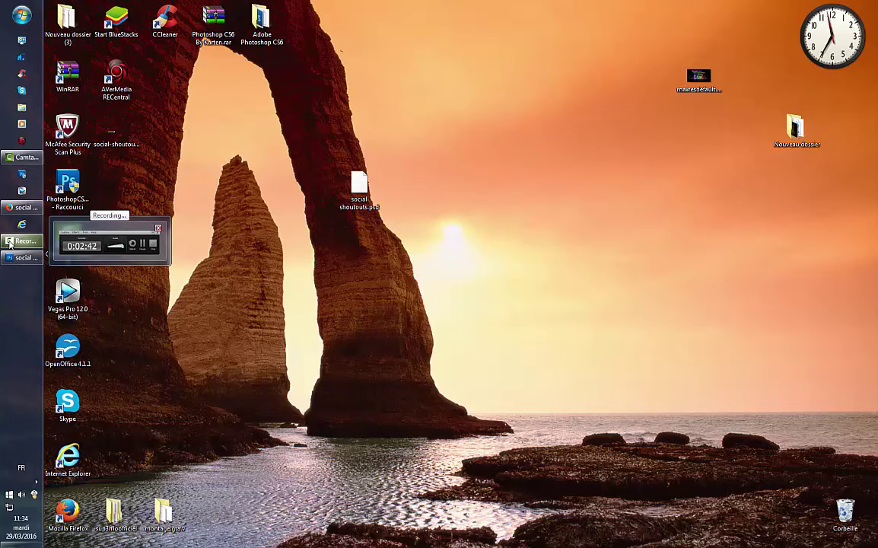
pyautogui.click(10, 242)
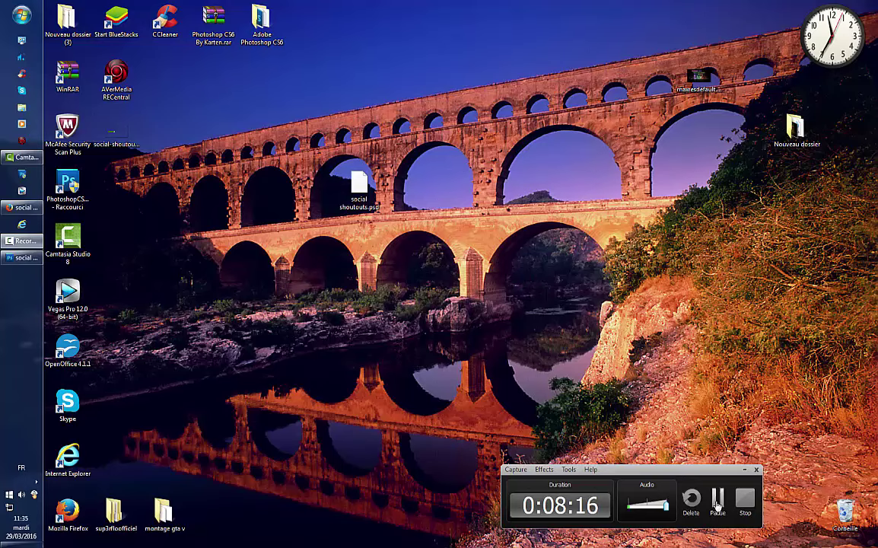
pyautogui.click(718, 502)
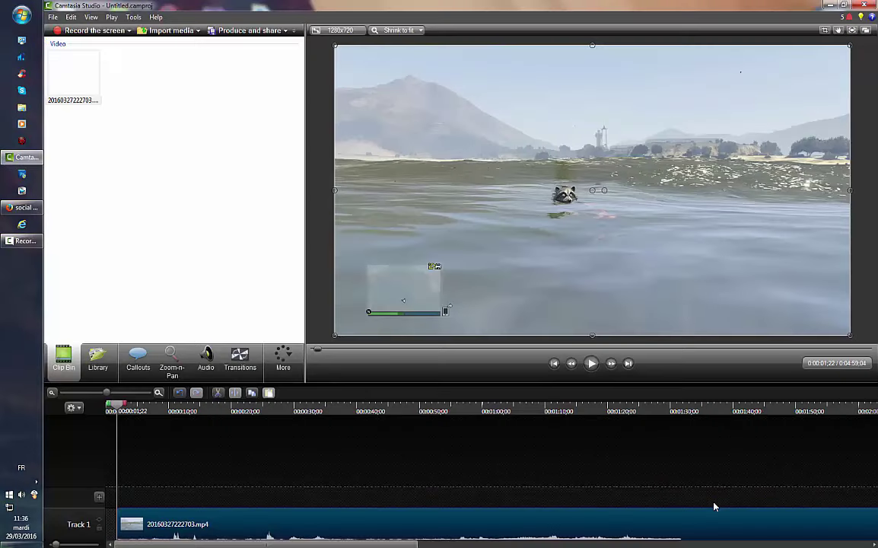
pyautogui.click(13, 241)
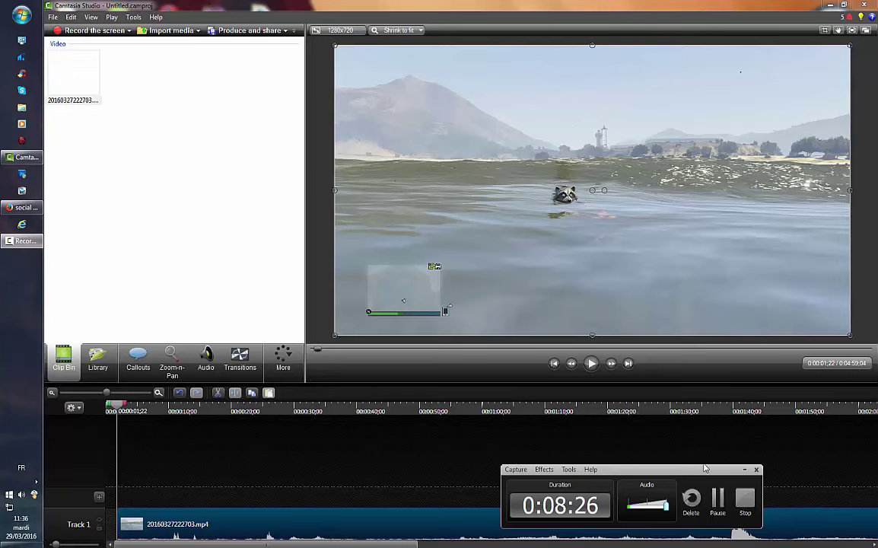
pyautogui.click(745, 472)
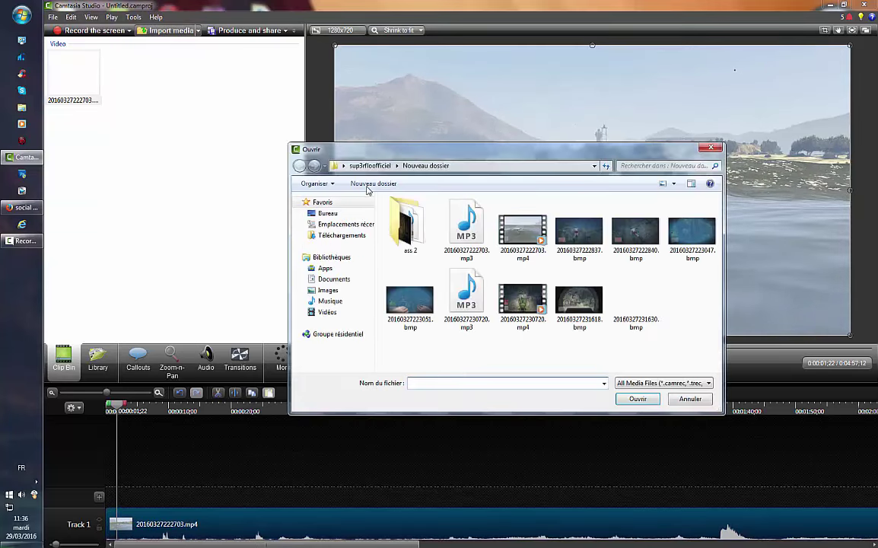
# In Camtasia Studio, import social-shoutouts.png from the desktop folder montage gta v and place it on Track 2 near the timeline's start.
pyautogui.click(323, 215)
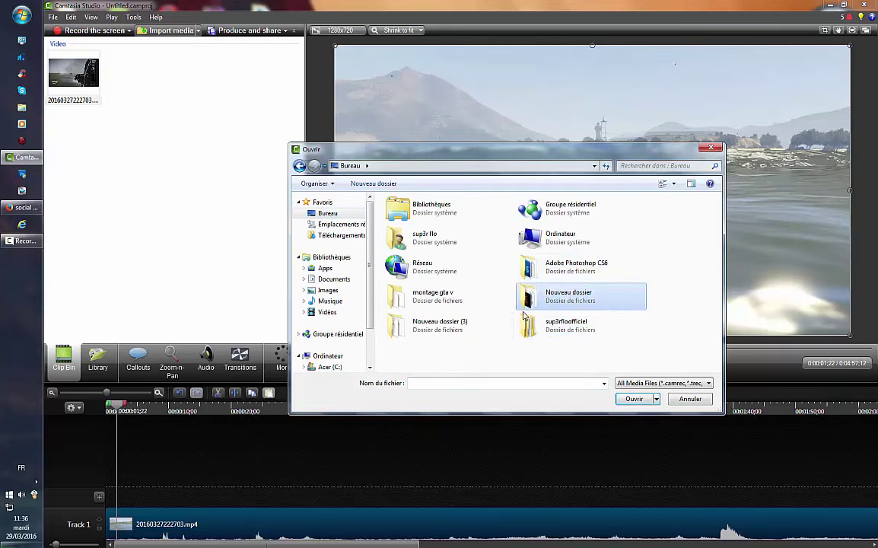
pyautogui.doubleClick(462, 298)
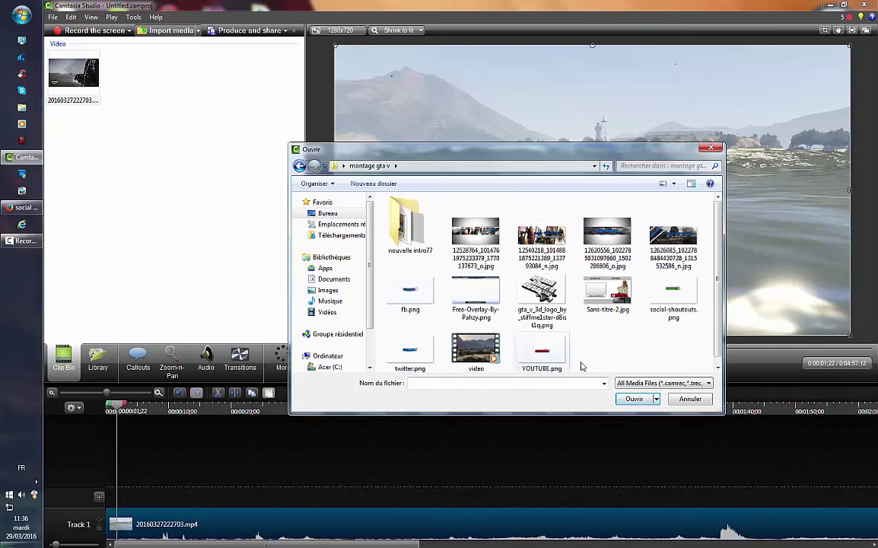
pyautogui.doubleClick(690, 300)
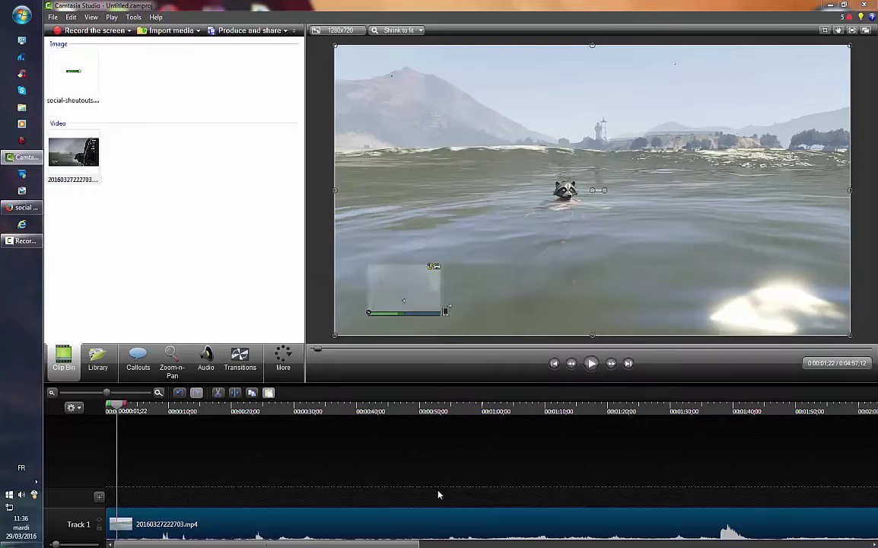
pyautogui.moveTo(86, 102); pyautogui.dragTo(224, 512)
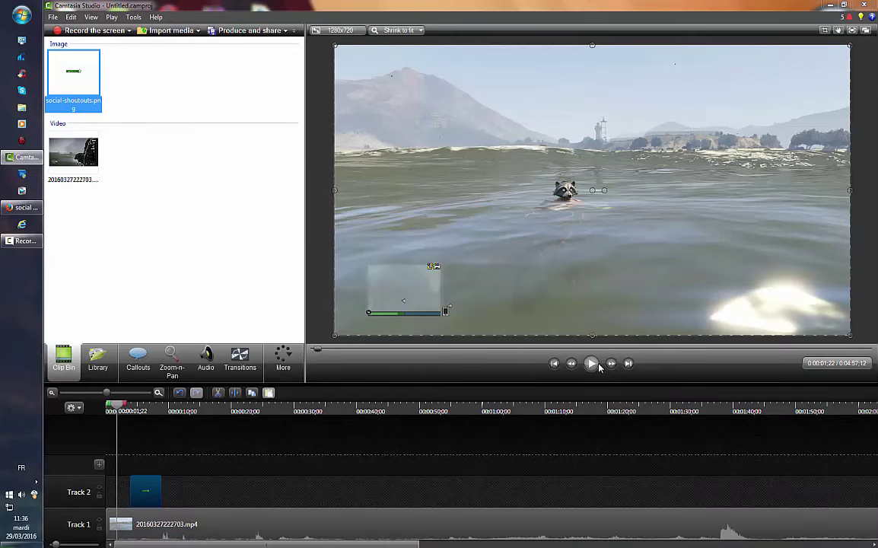
# Lower the audio volume of the gameplay video on Track 1 to 0%.
pyautogui.click(205, 359)
pyautogui.click(196, 523)
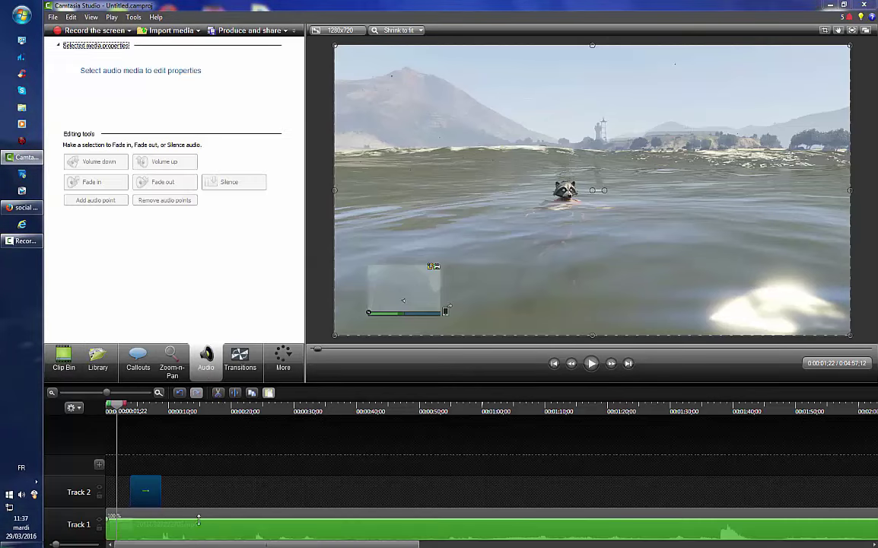
pyautogui.click(179, 468)
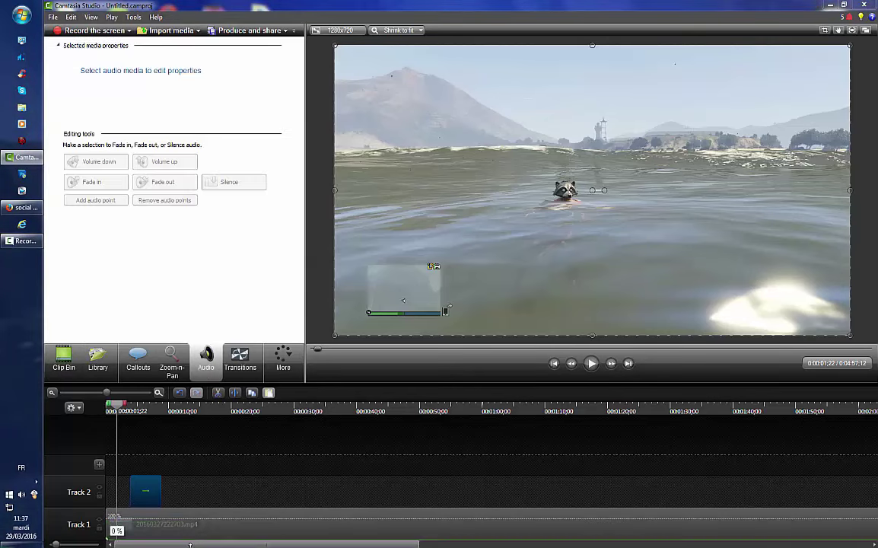
# Play the preview to 0:00:07;09 and move the Like banner to the lower-left corner of the video frame.
pyautogui.click(590, 364)
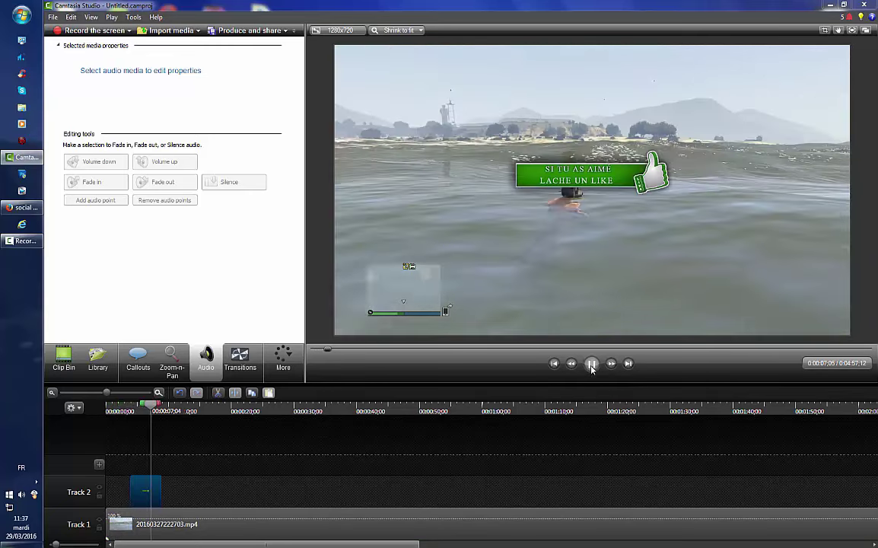
pyautogui.click(591, 364)
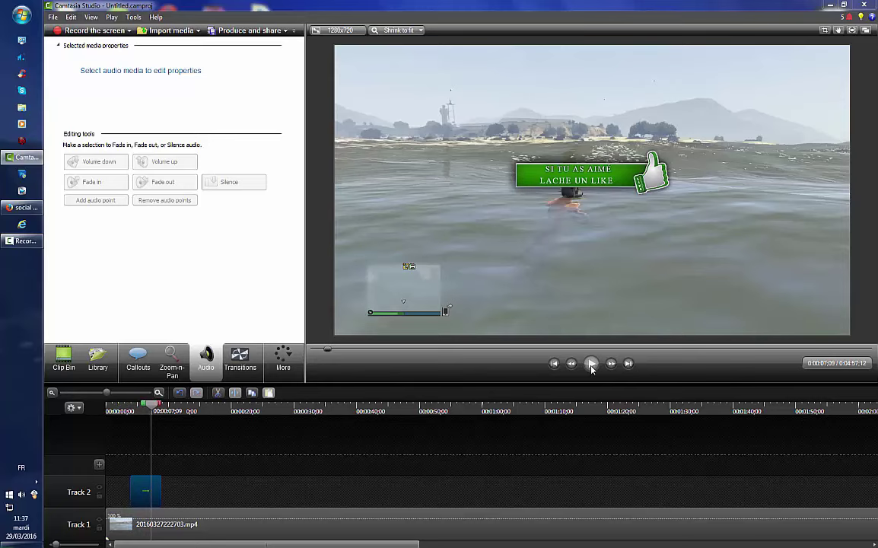
pyautogui.click(556, 170)
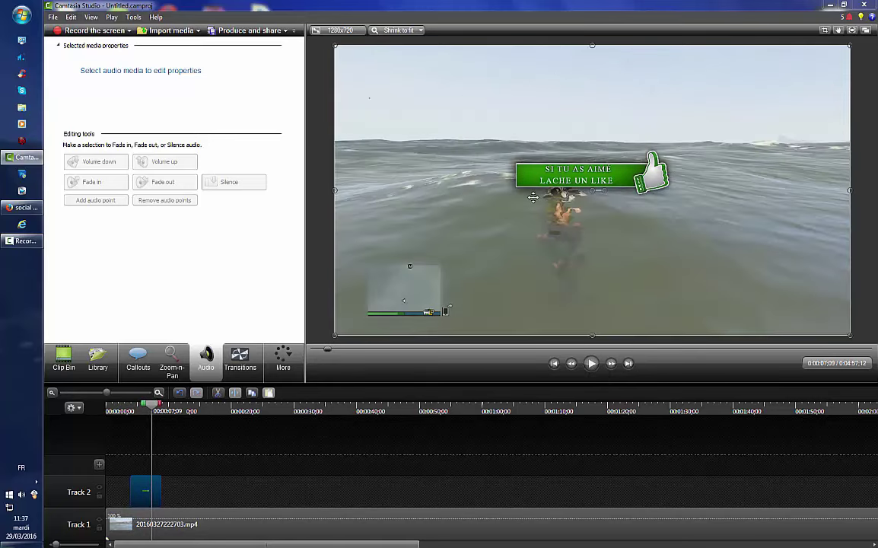
pyautogui.moveTo(531, 199); pyautogui.dragTo(376, 302)
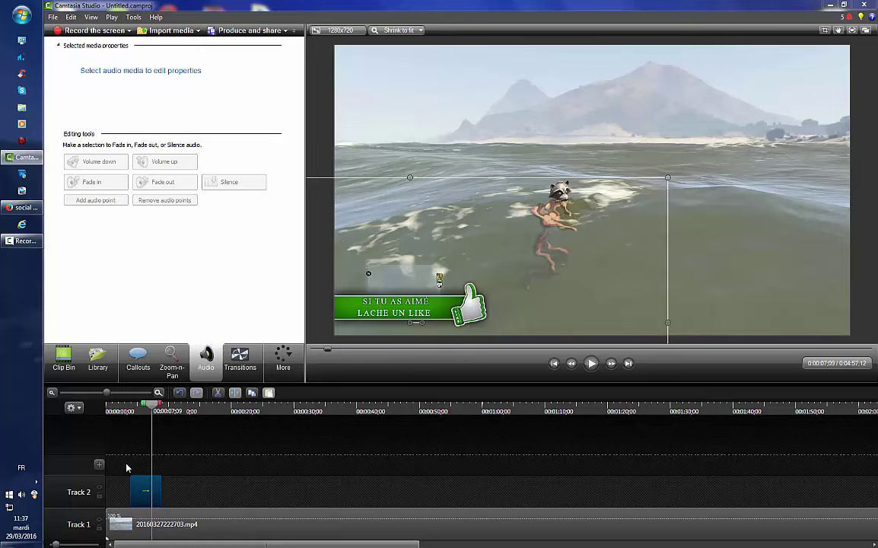
# Lengthen the social-shoutouts.png clip on Track 2, start it at the 0:00:07;09 playhead and play back the result.
pyautogui.click(163, 495)
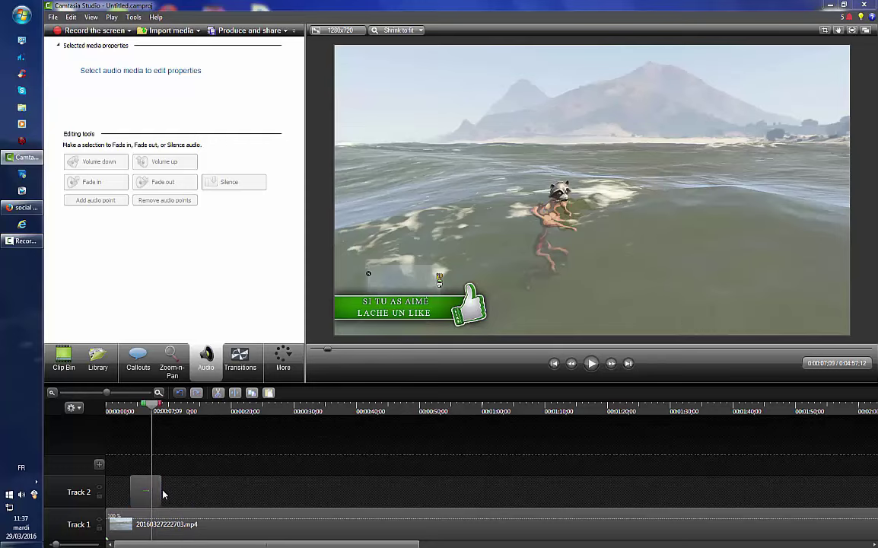
pyautogui.moveTo(161, 491); pyautogui.dragTo(249, 494)
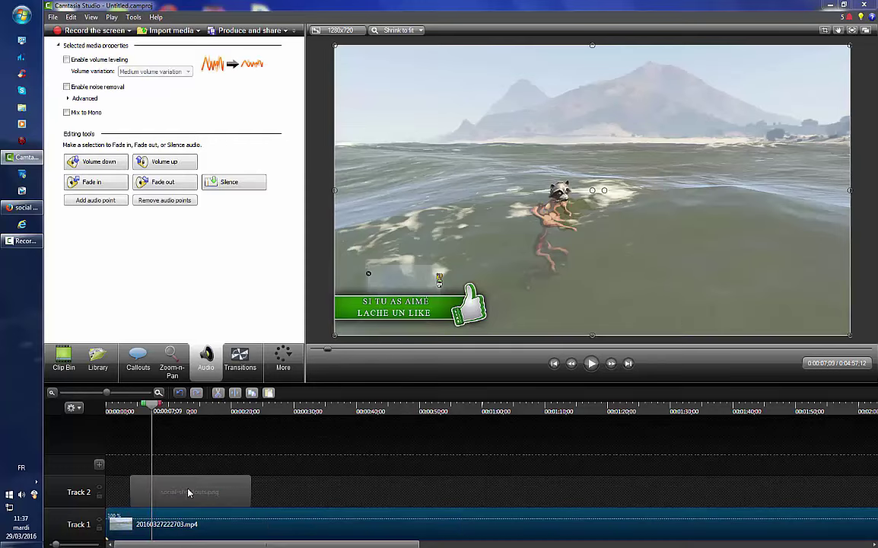
pyautogui.moveTo(190, 494); pyautogui.dragTo(212, 494)
pyautogui.moveTo(262, 504); pyautogui.dragTo(496, 504)
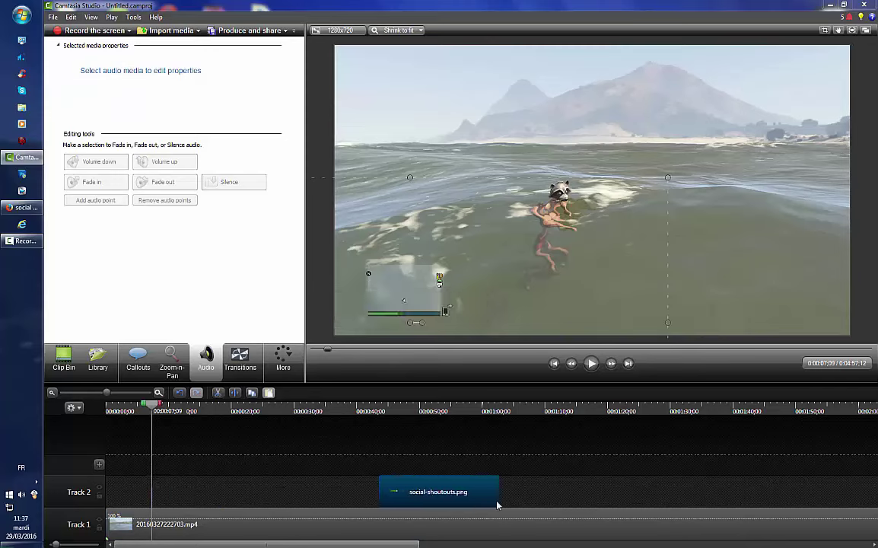
pyautogui.moveTo(424, 505); pyautogui.dragTo(213, 509)
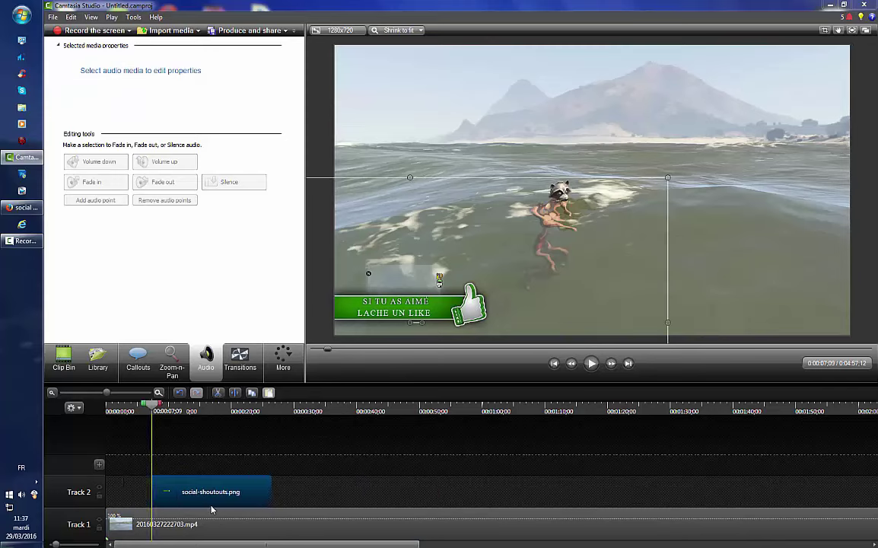
pyautogui.click(591, 364)
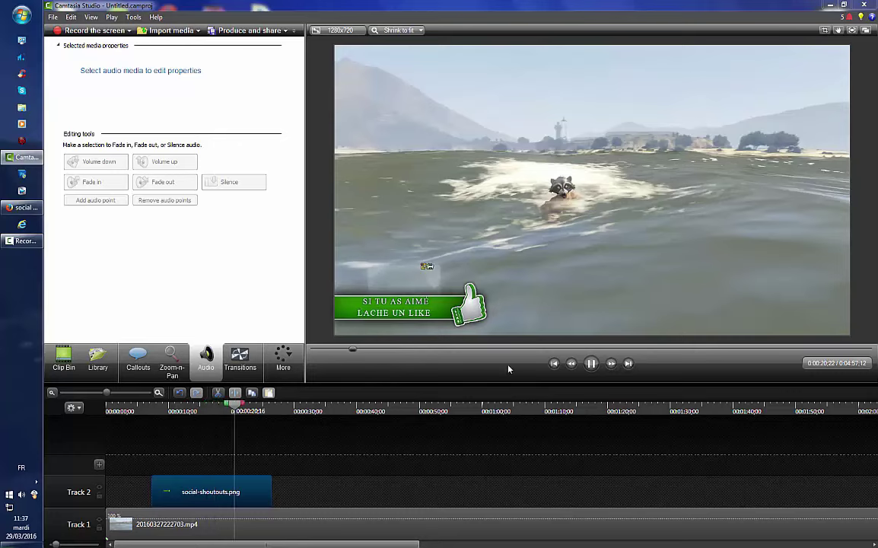
pyautogui.click(591, 363)
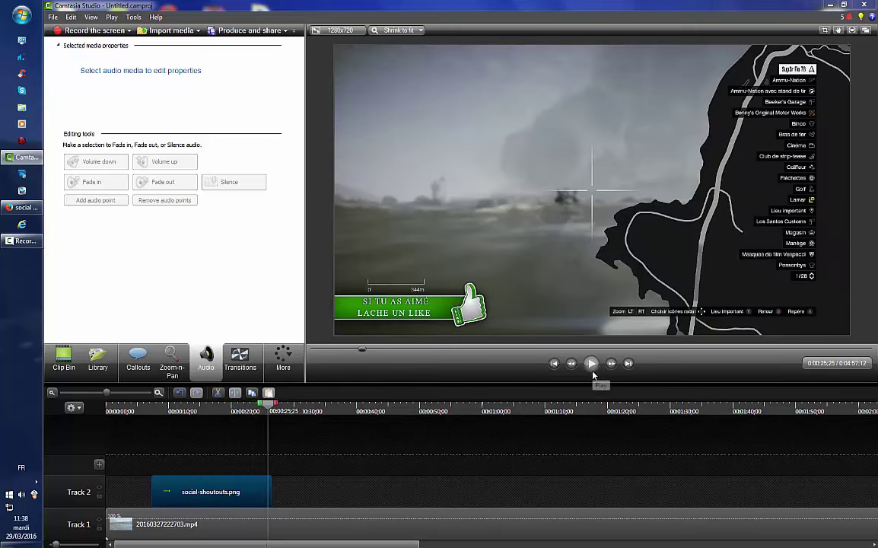
# Import twitter.png from the montage gta v folder and place it on Track 2 at about 0:00:49, after the social-shoutouts.png clip.
pyautogui.click(167, 30)
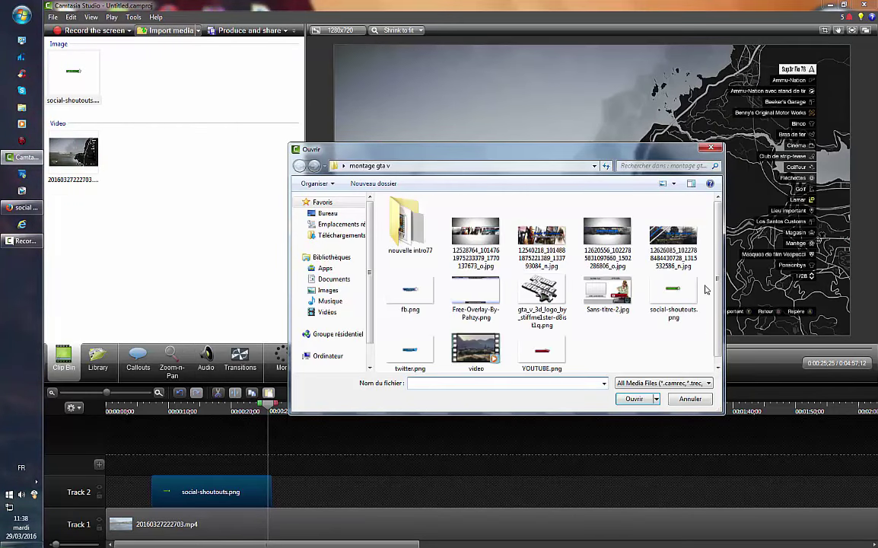
pyautogui.click(426, 347)
pyautogui.doubleClick(427, 347)
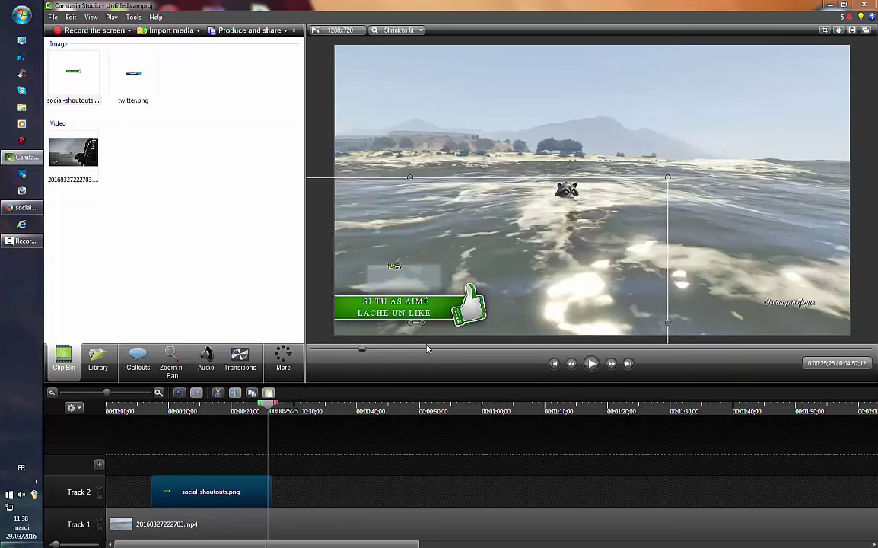
pyautogui.click(141, 77)
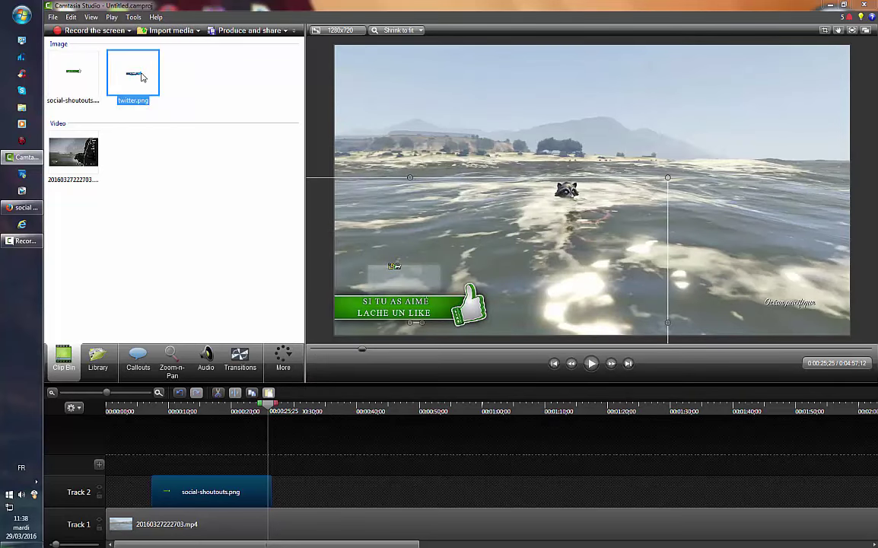
pyautogui.moveTo(141, 77)
pyautogui.mouseDown()
pyautogui.moveTo(318, 492)
pyautogui.moveTo(112, 9)
pyautogui.moveTo(128, 70)
pyautogui.mouseUp()
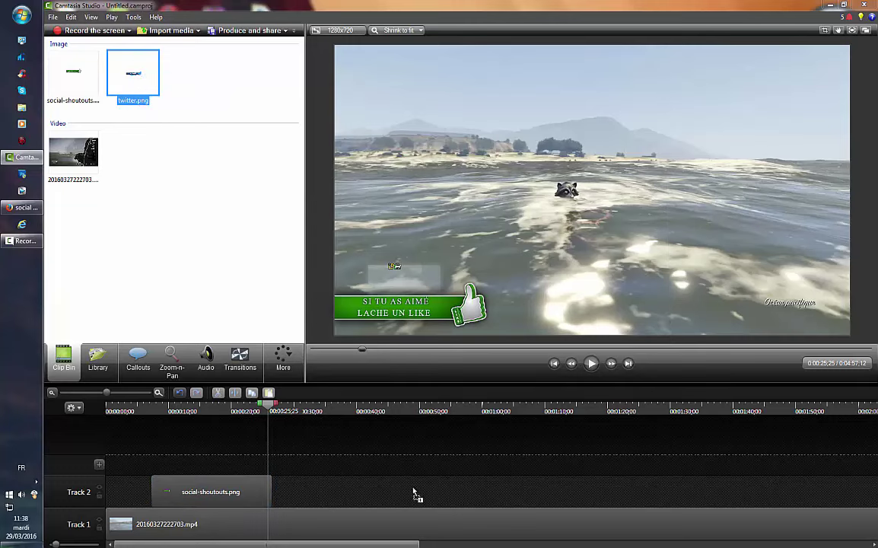
pyautogui.moveTo(413, 491); pyautogui.dragTo(415, 491)
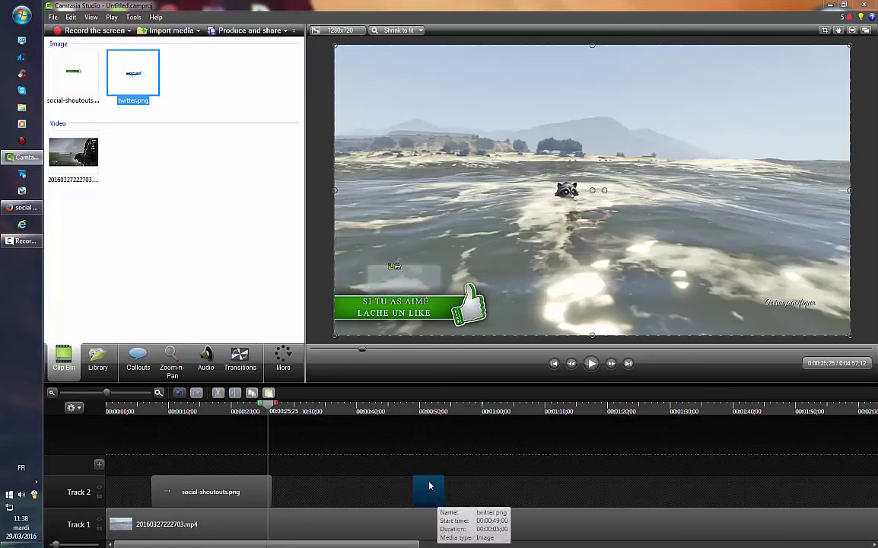
# Move the Twitter banner to the lower-left corner of the video frame and play back part of the twitter.png clip.
pyautogui.click(433, 411)
pyautogui.click(418, 409)
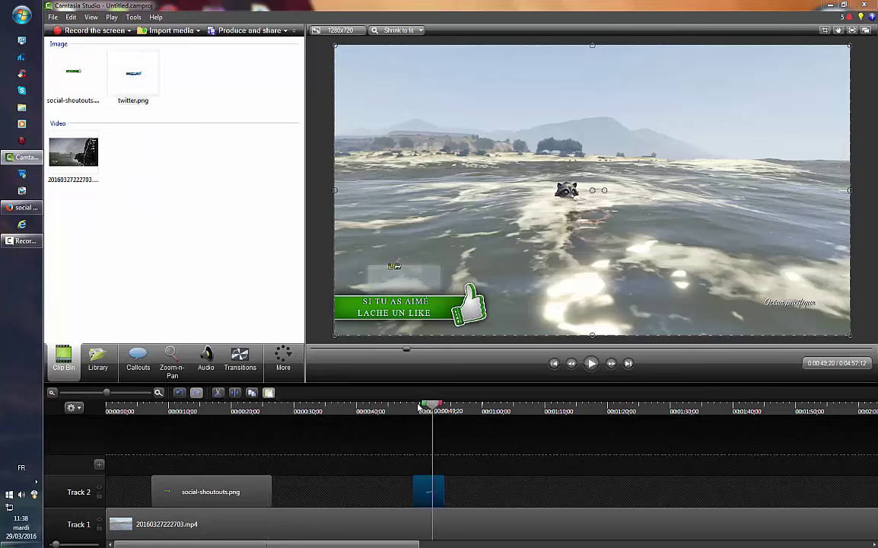
pyautogui.press('space')
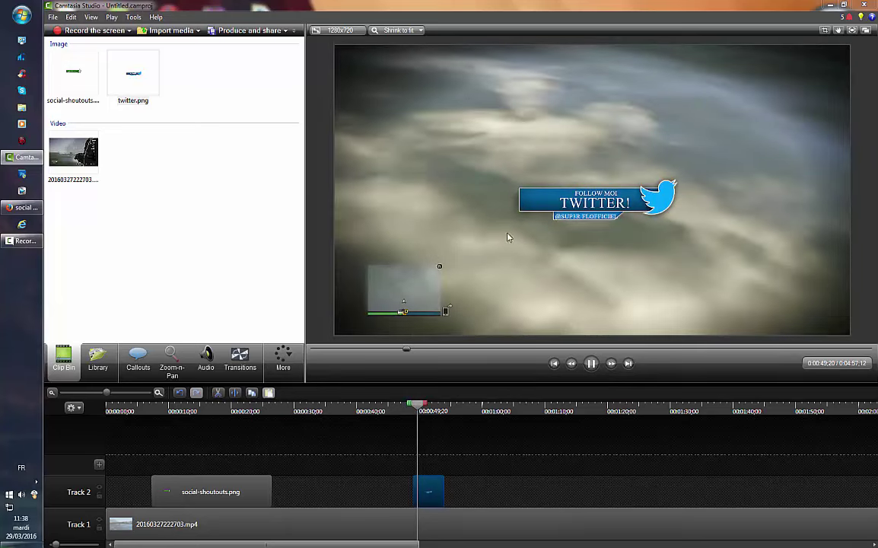
pyautogui.moveTo(609, 202); pyautogui.dragTo(810, 62)
pyautogui.moveTo(788, 72); pyautogui.dragTo(409, 313)
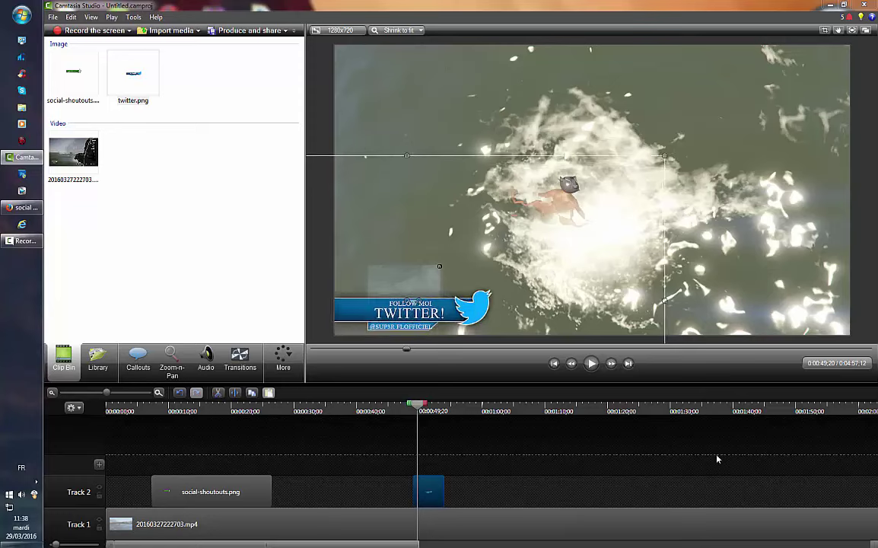
pyautogui.click(592, 363)
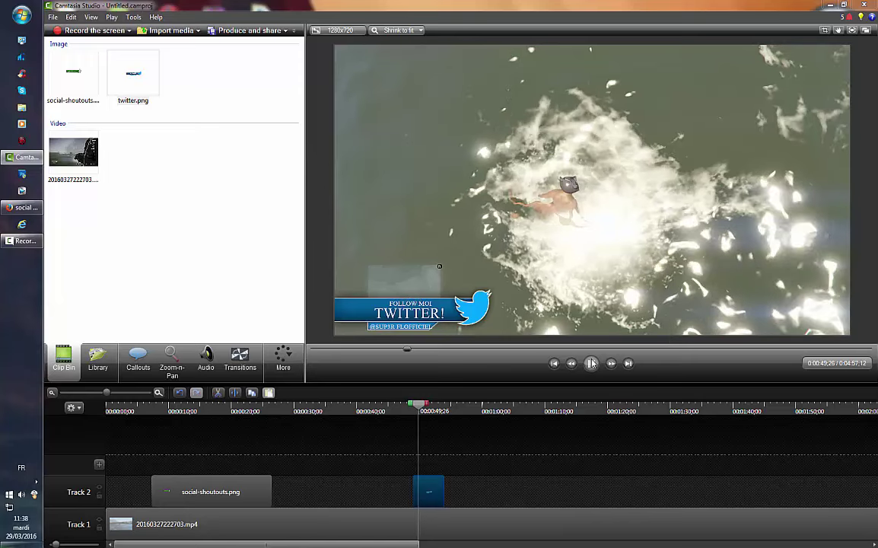
pyautogui.click(591, 364)
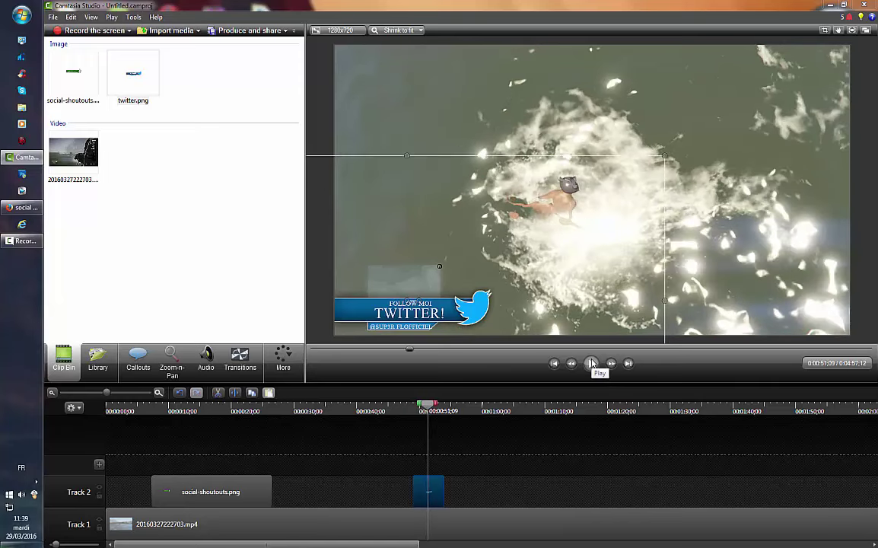